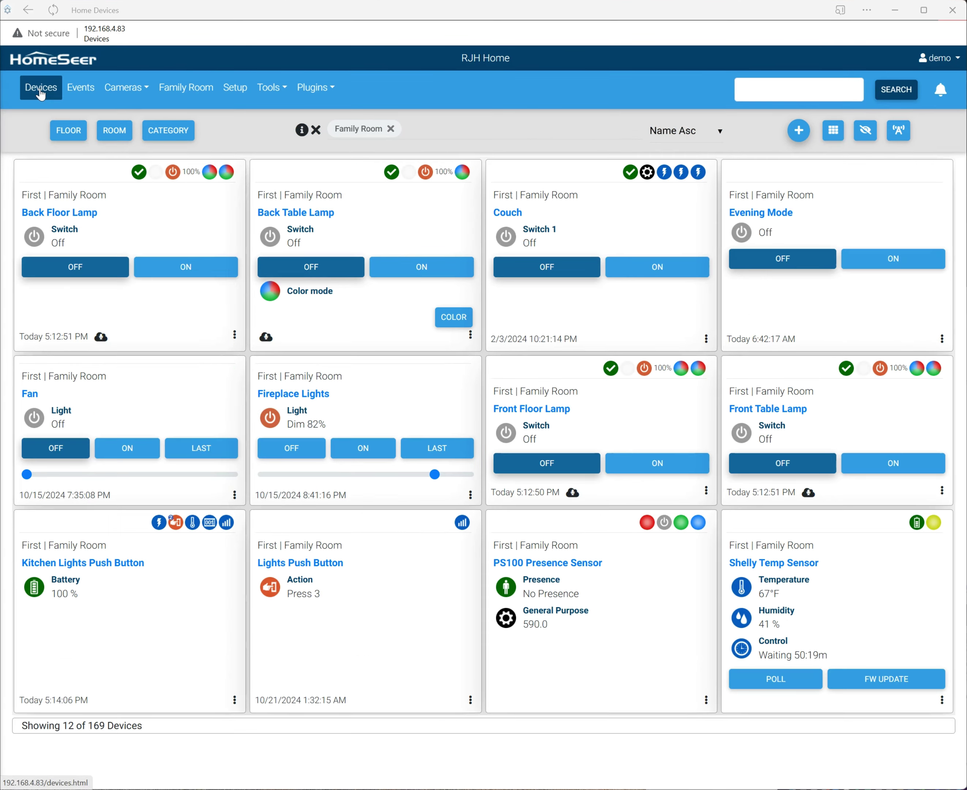
Step: Read the instructions for creating dashboards from the device list and close them
click(41, 92)
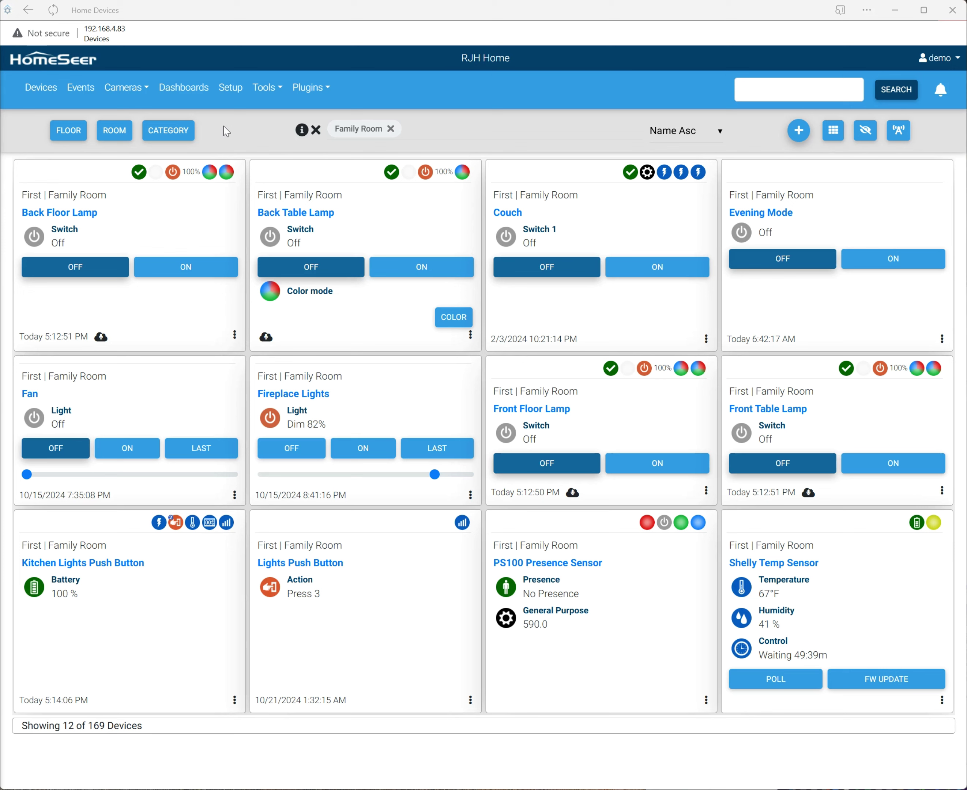
click(186, 87)
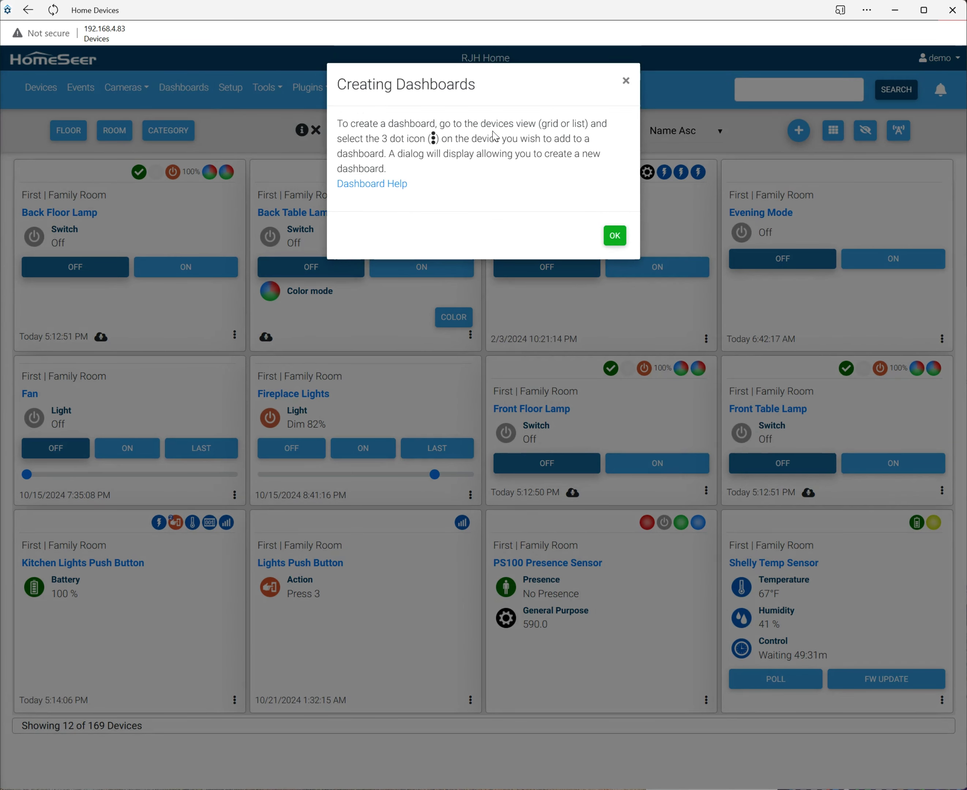
click(615, 235)
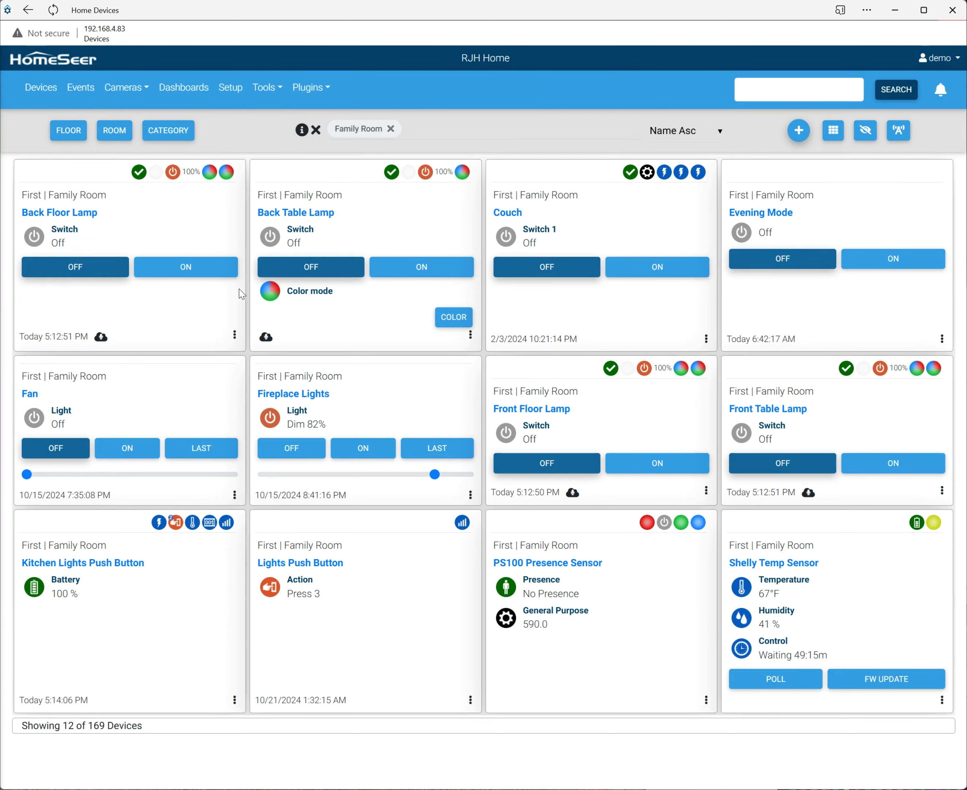
Step: Add the Back Floor Lamp to a new dashboard named Family Room and open that dashboard
click(234, 335)
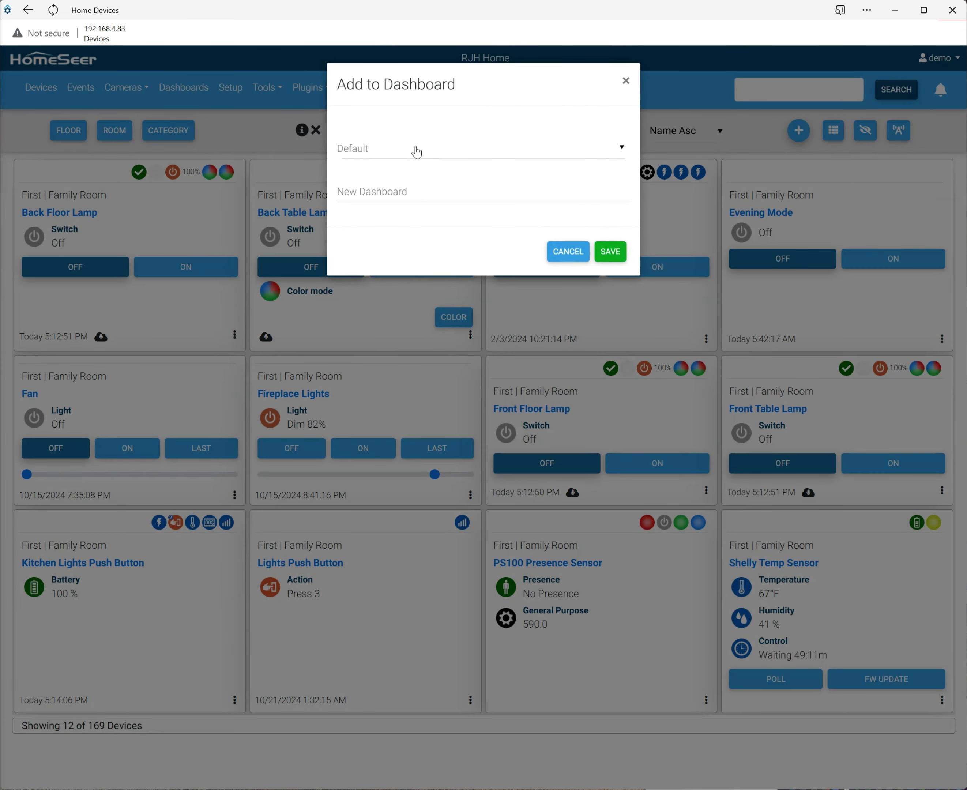
click(430, 192)
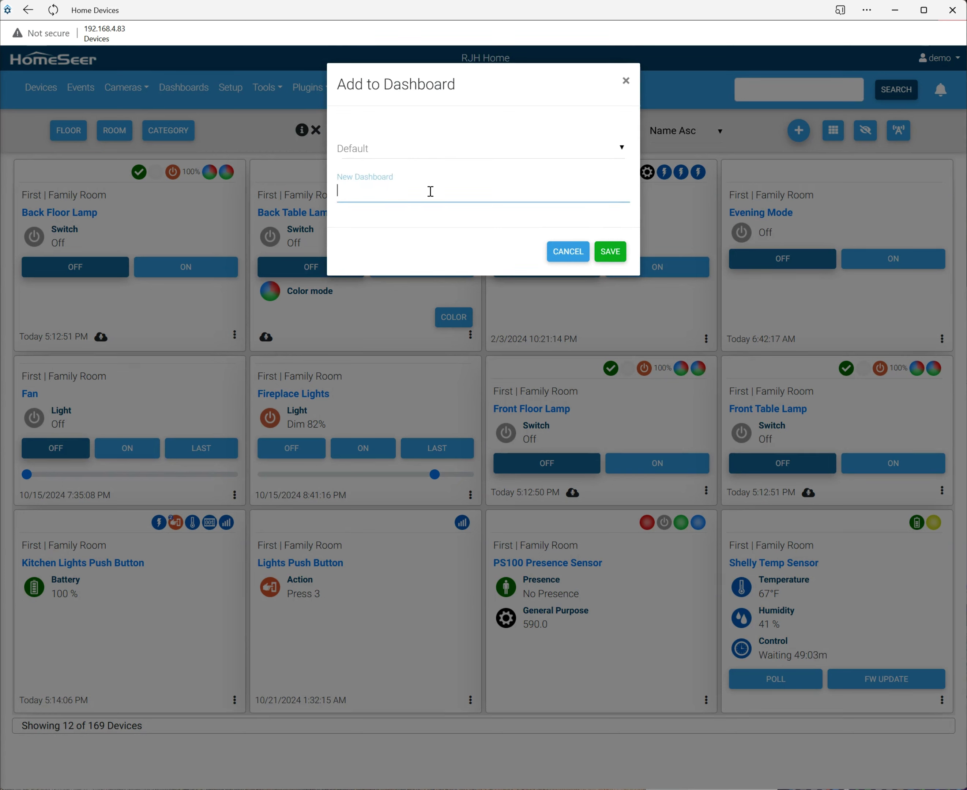
text(Family Room)
click(615, 251)
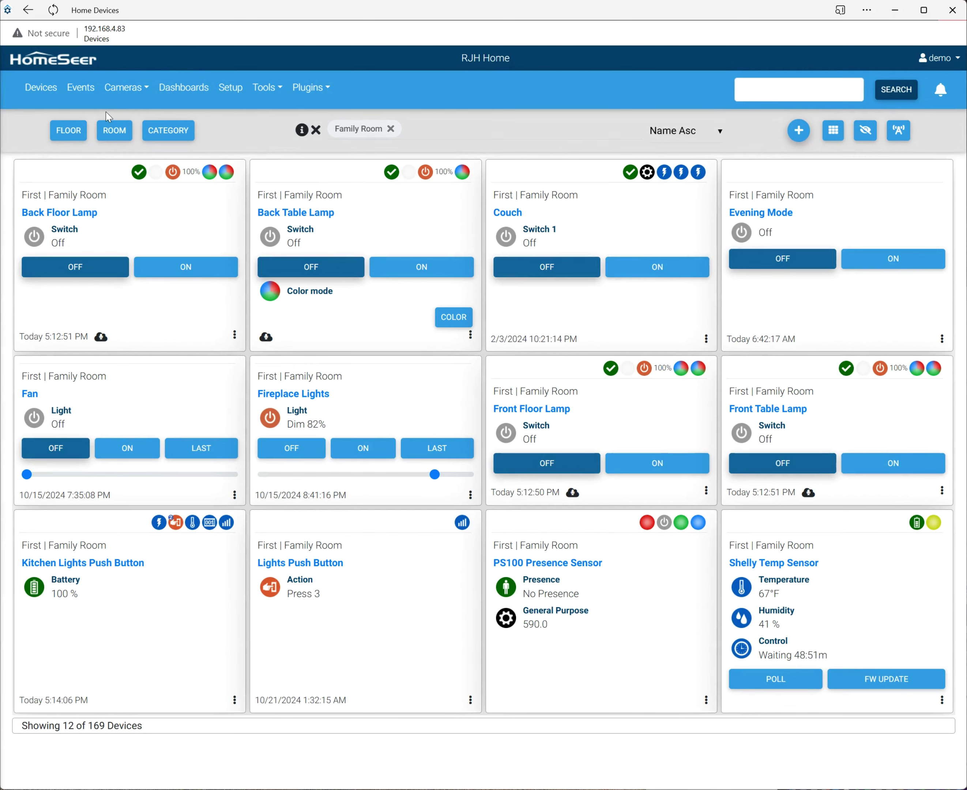
click(42, 89)
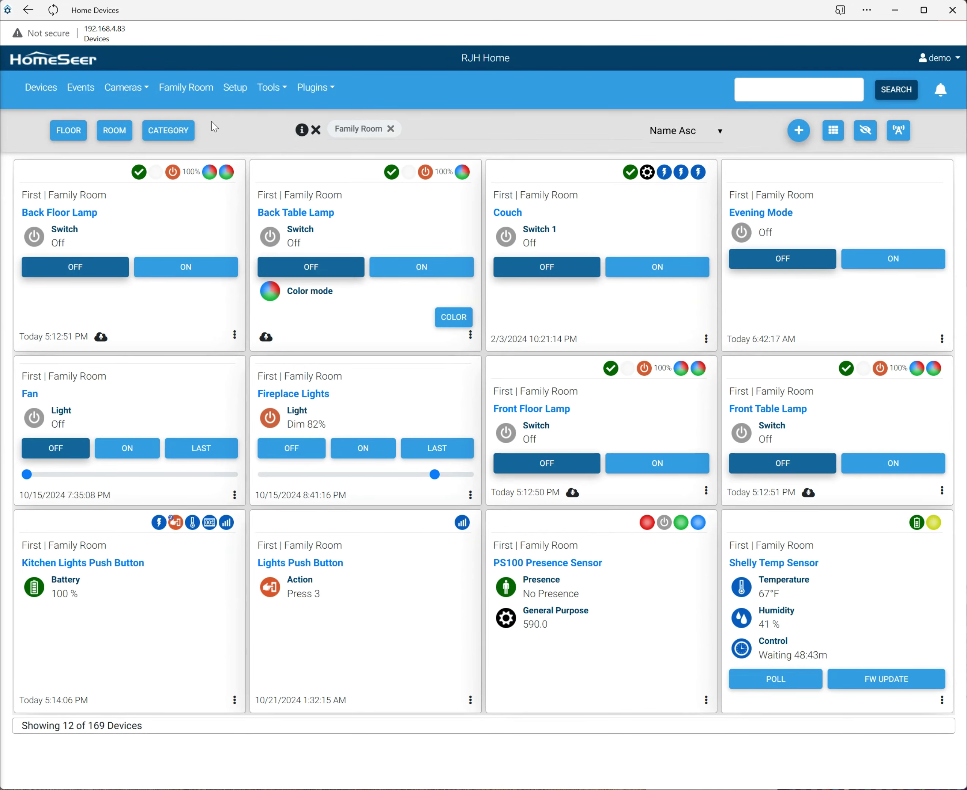
click(194, 92)
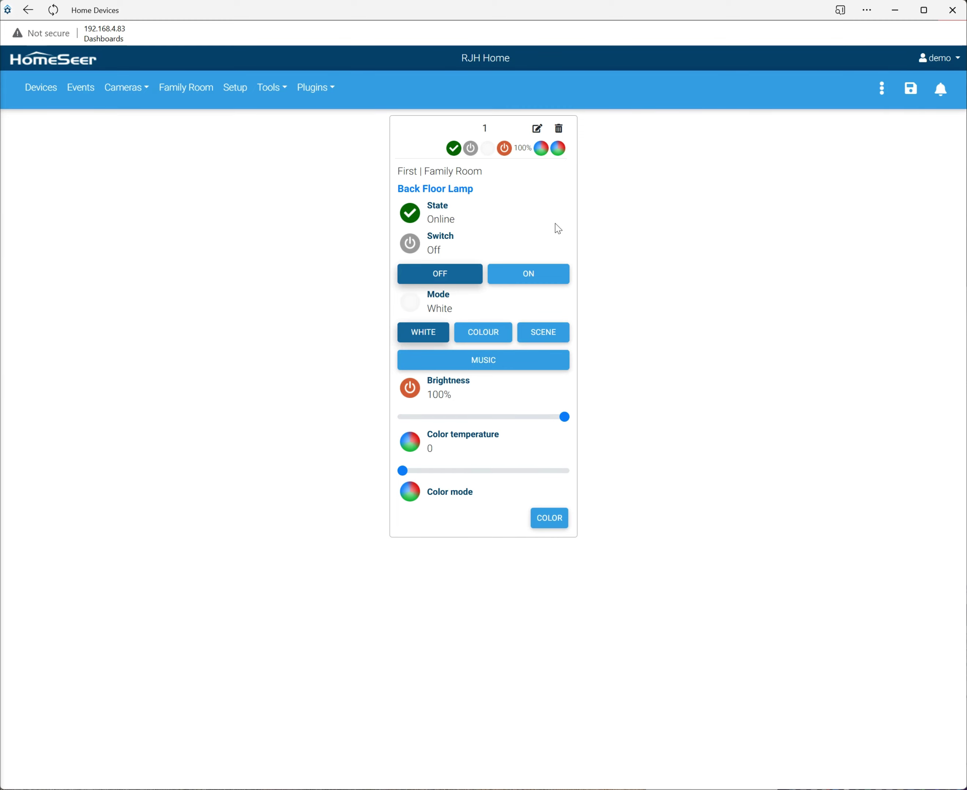
Step: Add the Back Table Lamp to the existing Family Room dashboard and open the dashboard
click(49, 93)
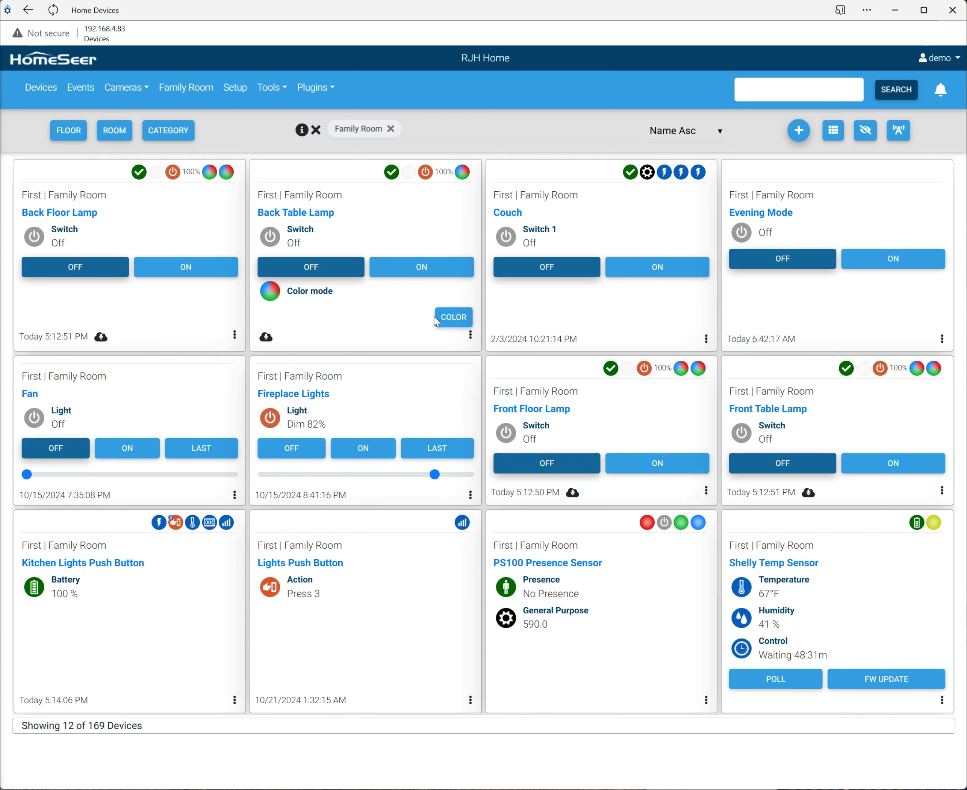
click(469, 337)
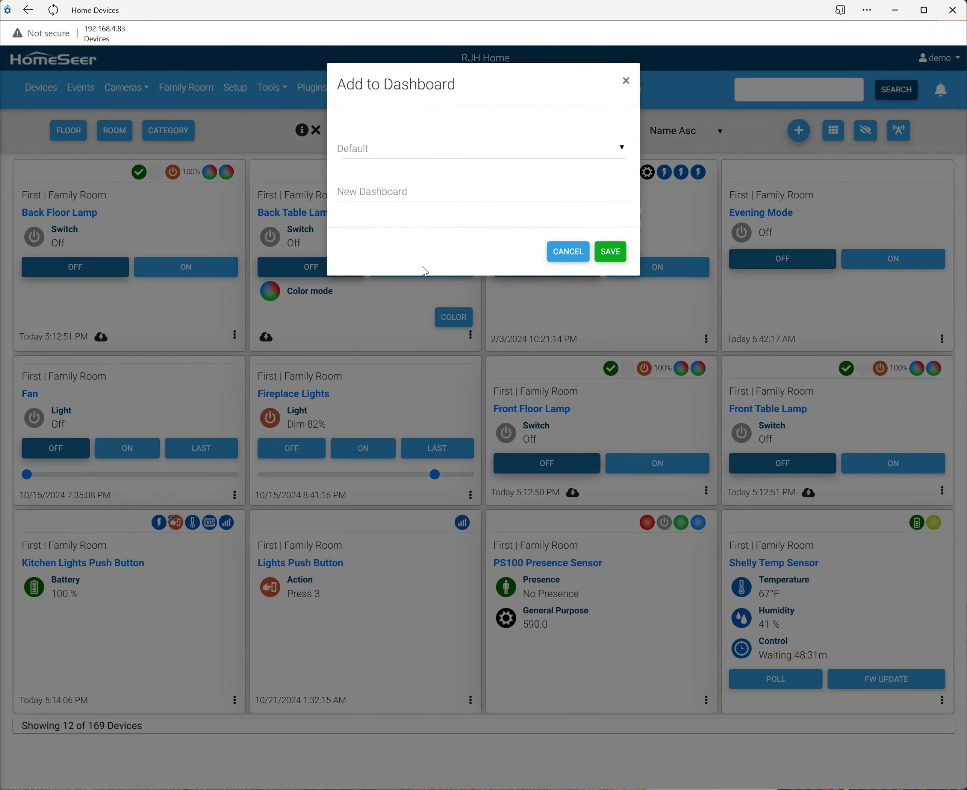
click(450, 152)
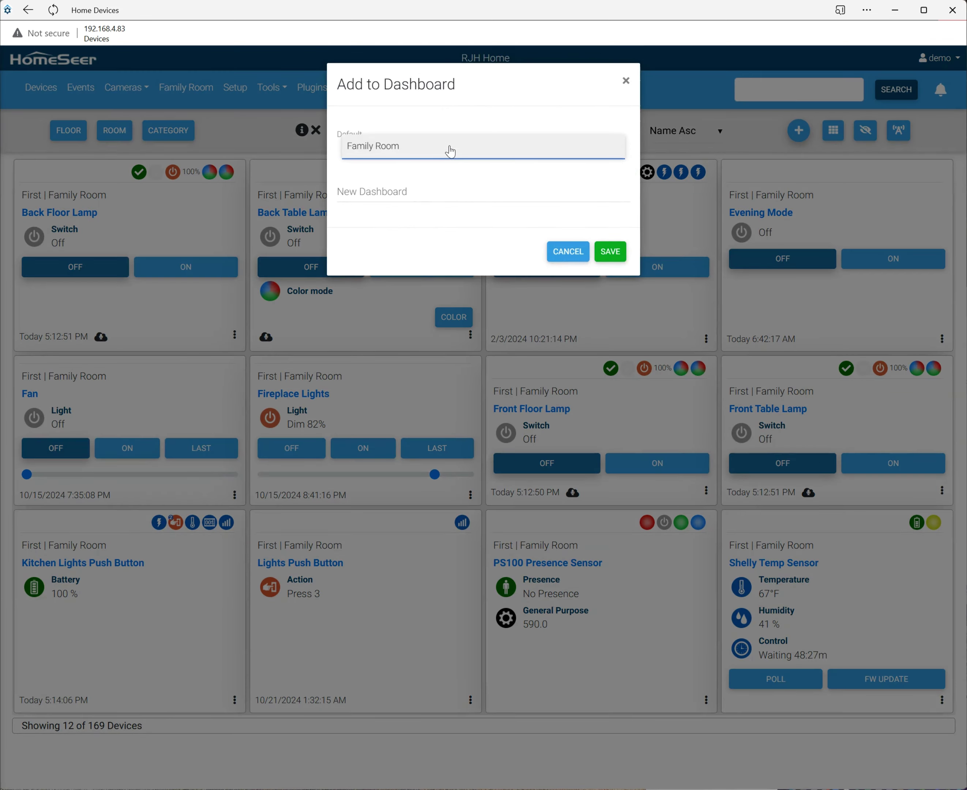
click(450, 151)
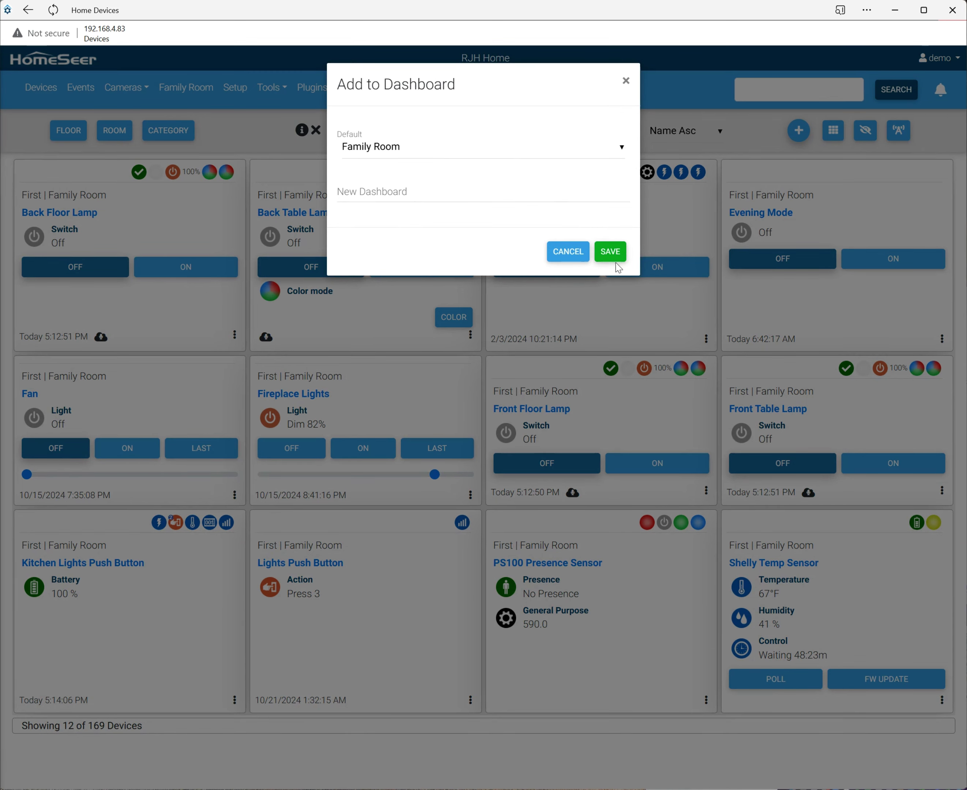
click(611, 254)
click(483, 485)
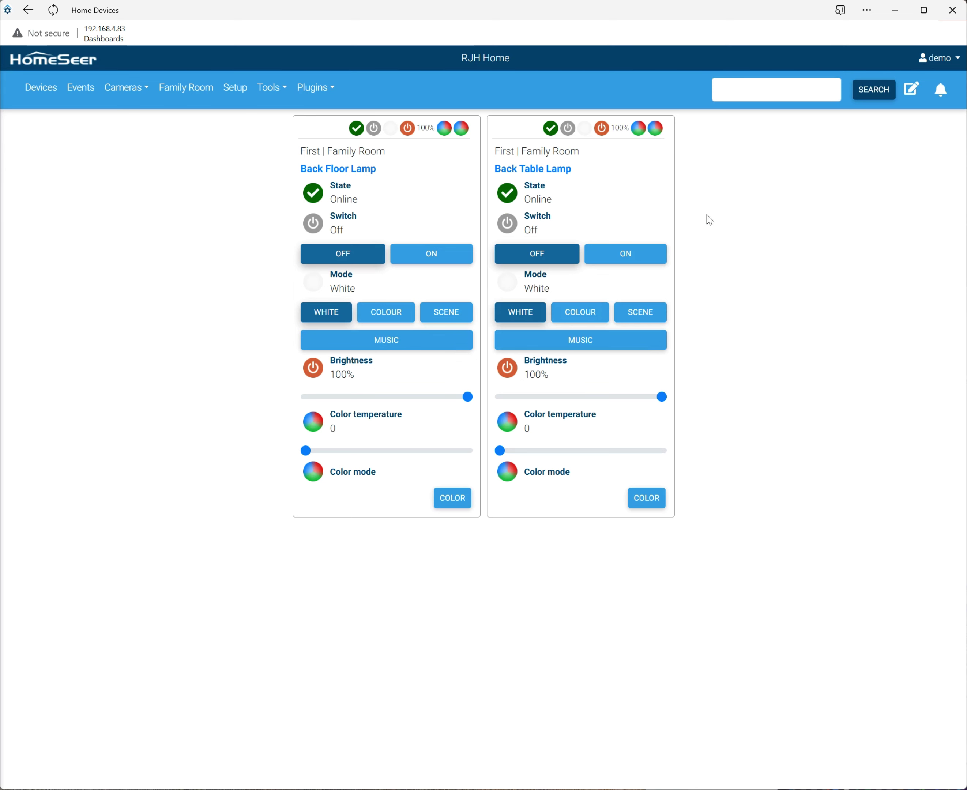
Step: In dashboard editing, move the Back Table Lamp card to first place and turn off its Feature Bar, Floor and Room
click(911, 93)
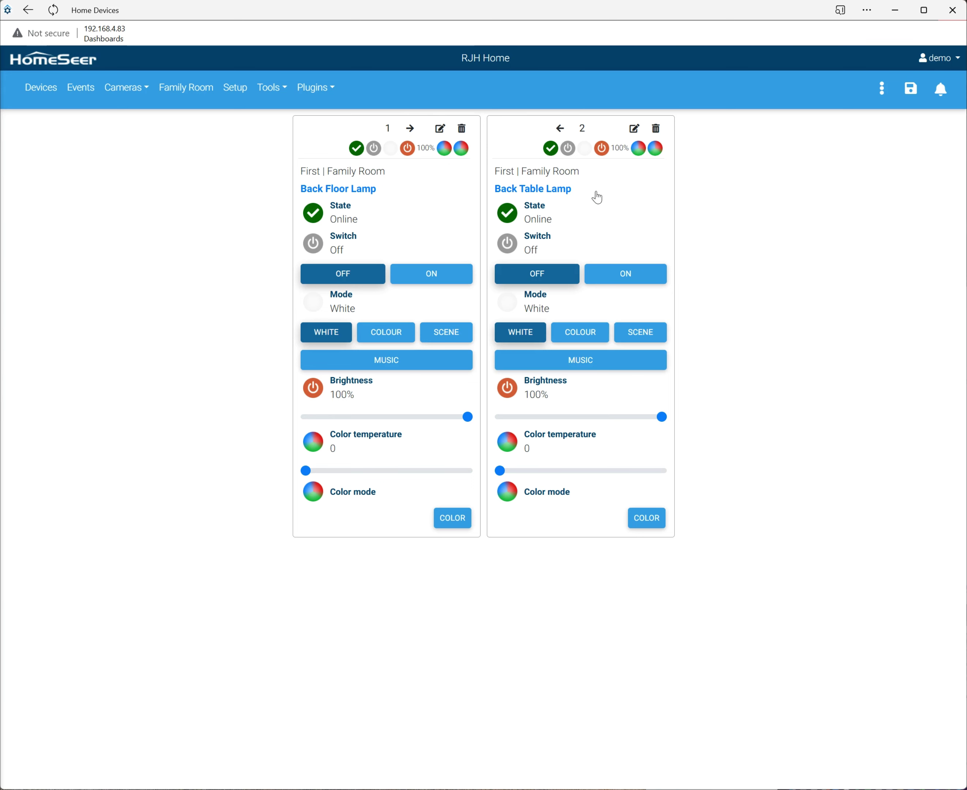
click(560, 129)
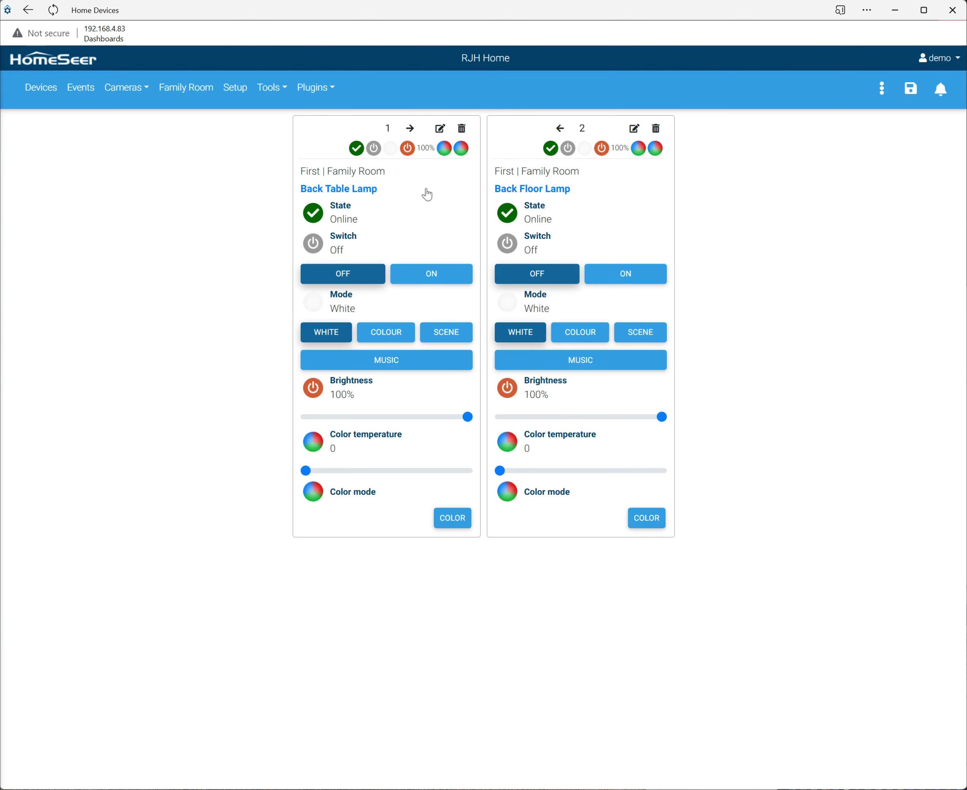
click(441, 130)
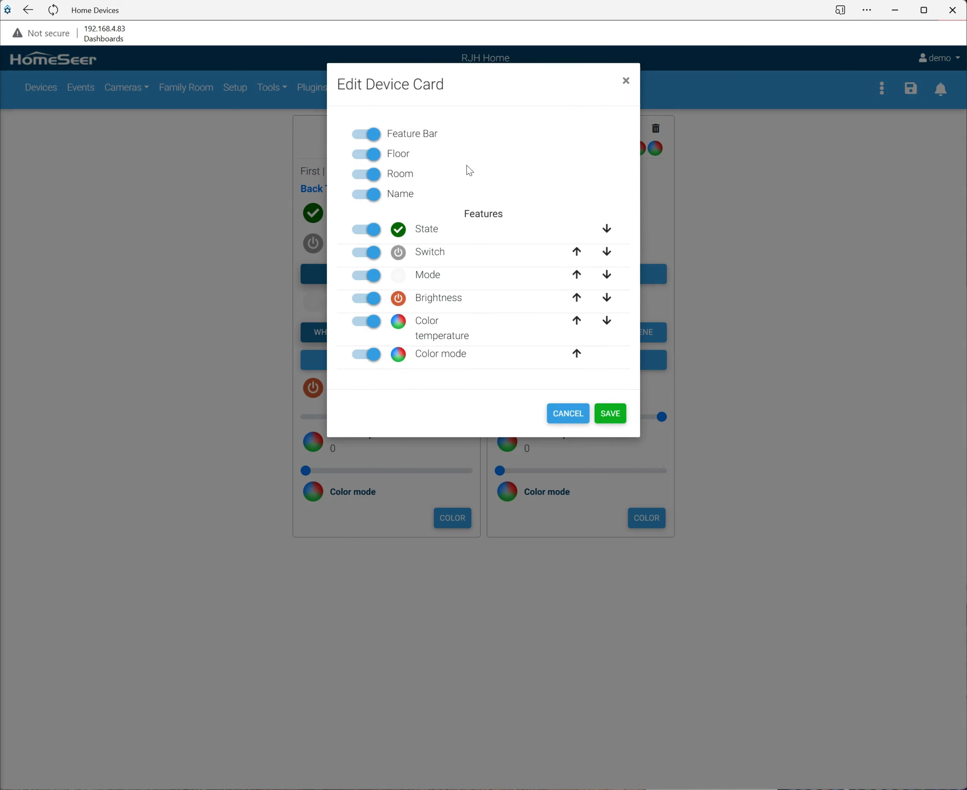
click(372, 137)
click(370, 158)
click(365, 177)
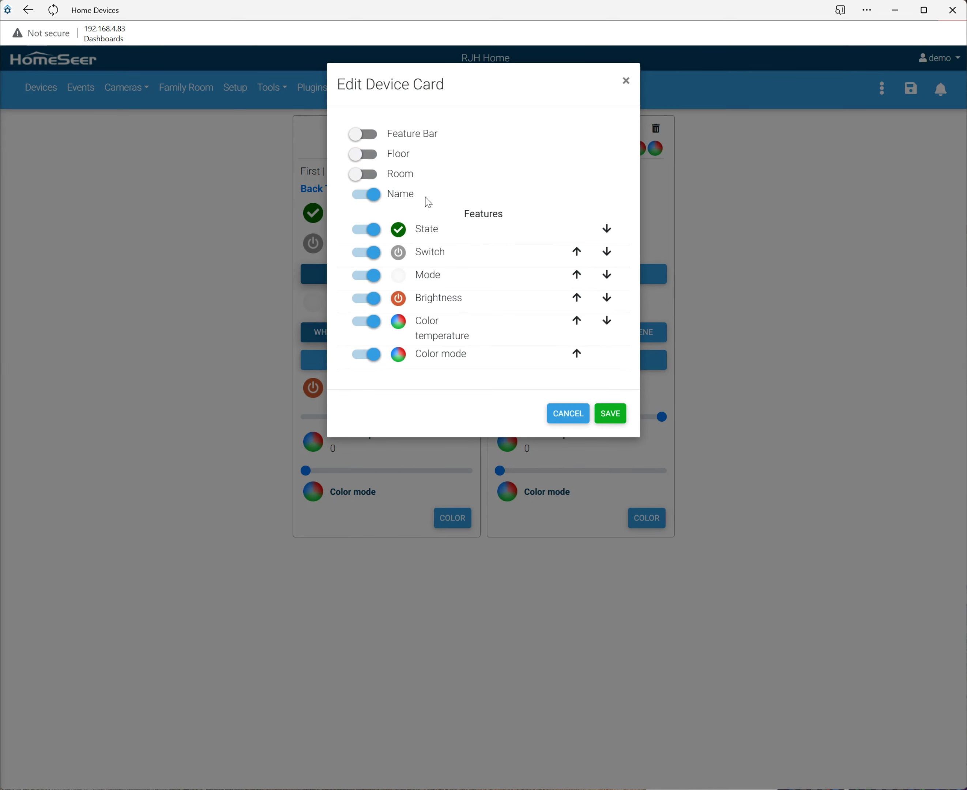
Step: Turn off State, Mode, Brightness, Color temperature and Color mode on the Back Table Lamp card and save the card
click(368, 235)
click(366, 276)
click(365, 300)
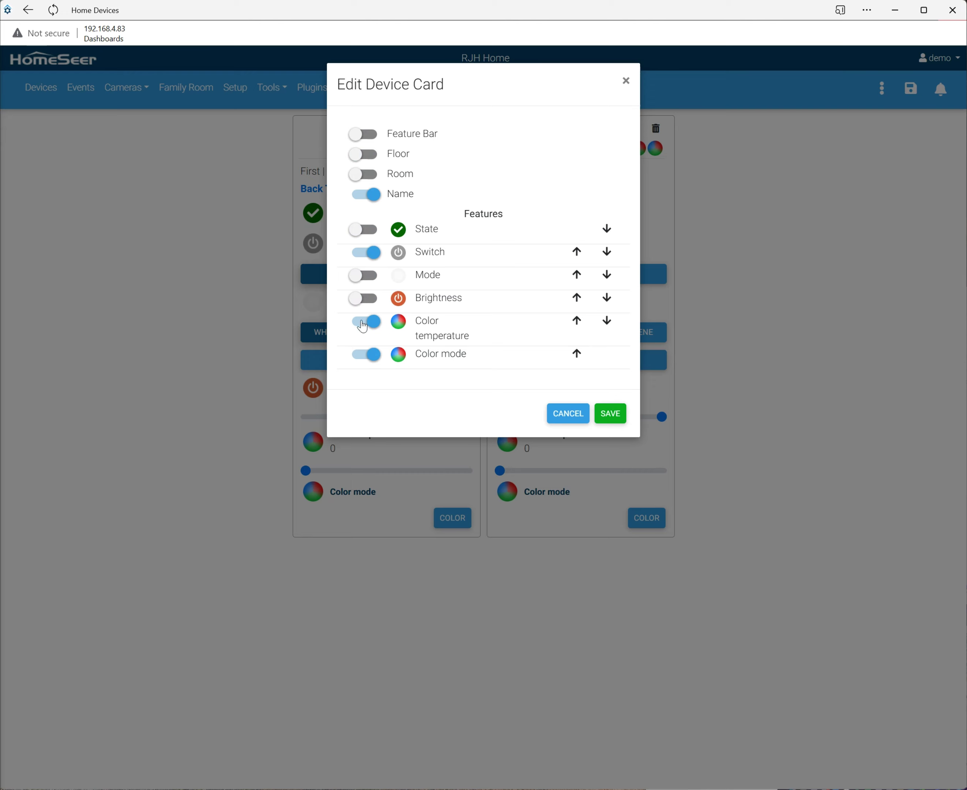
click(364, 322)
click(362, 356)
click(607, 414)
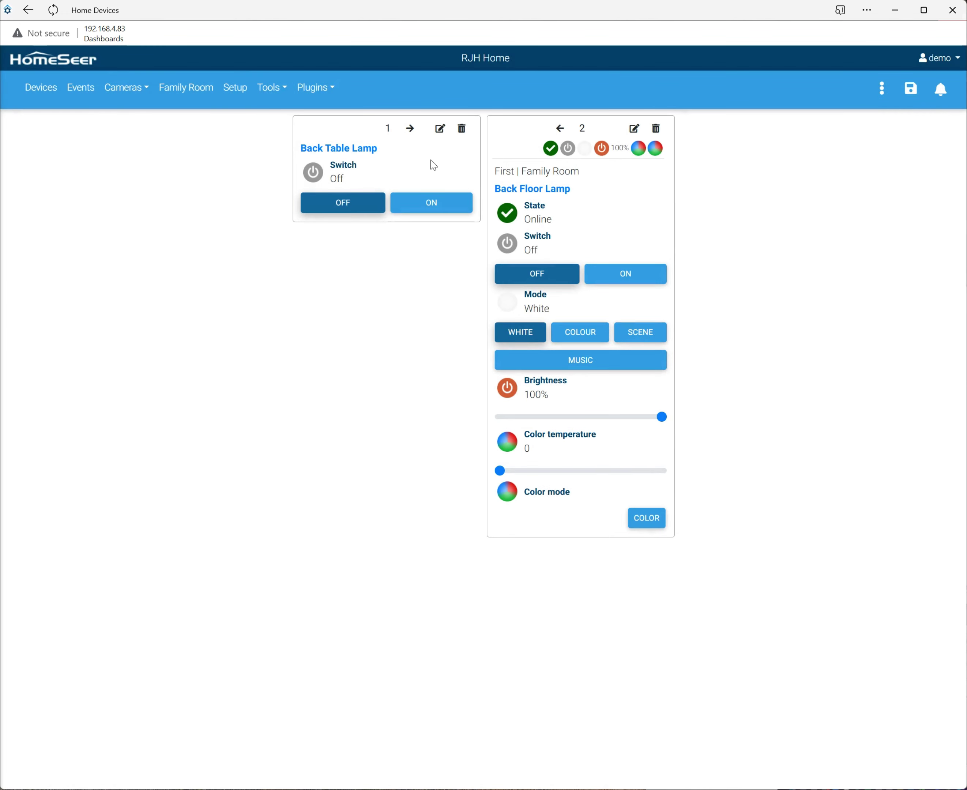
Step: Hide everything except the name and Switch feature on the Back Floor Lamp card, and save the dashboard
click(635, 129)
click(365, 133)
click(364, 154)
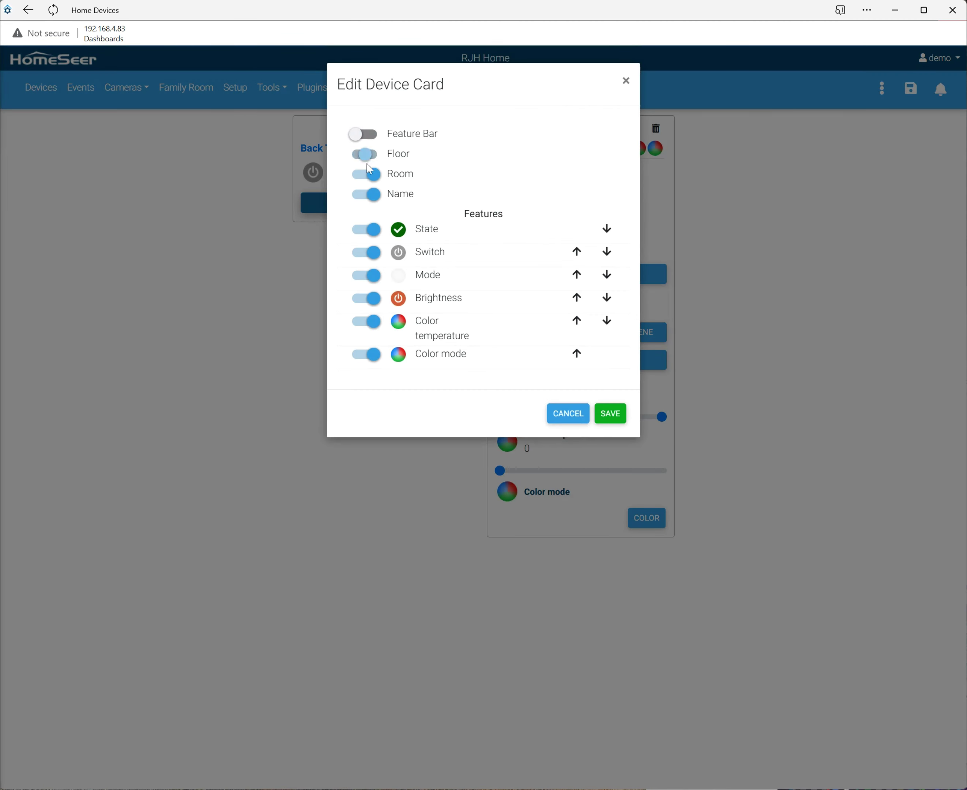
click(364, 175)
click(367, 230)
click(367, 275)
click(367, 298)
click(366, 322)
click(366, 355)
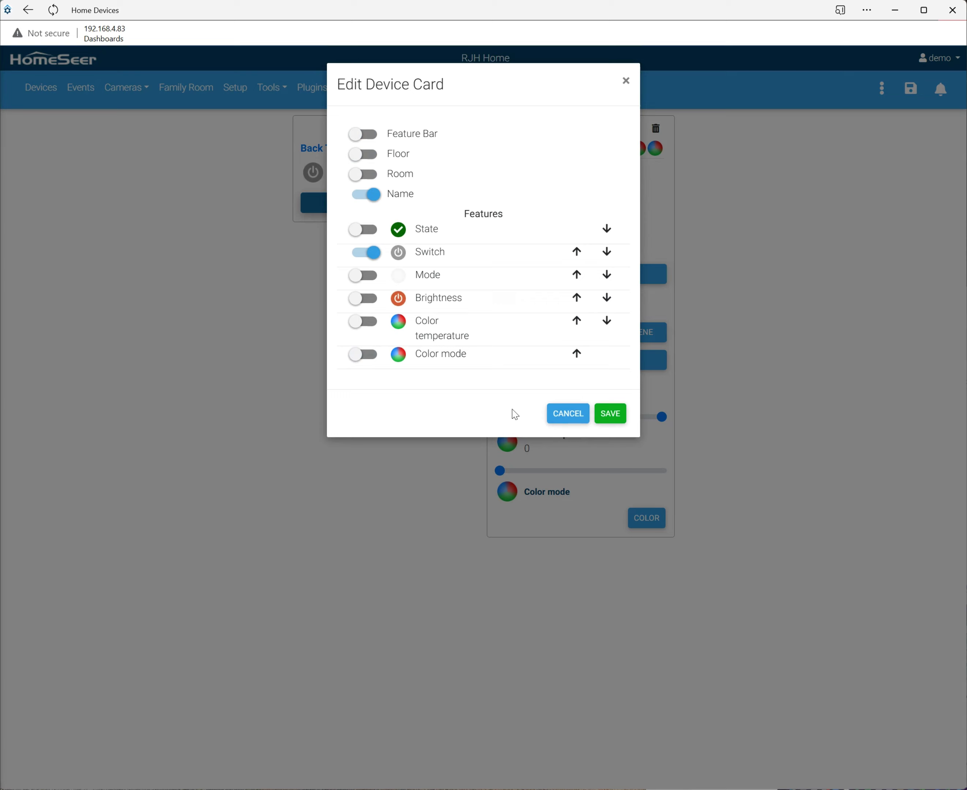
click(608, 415)
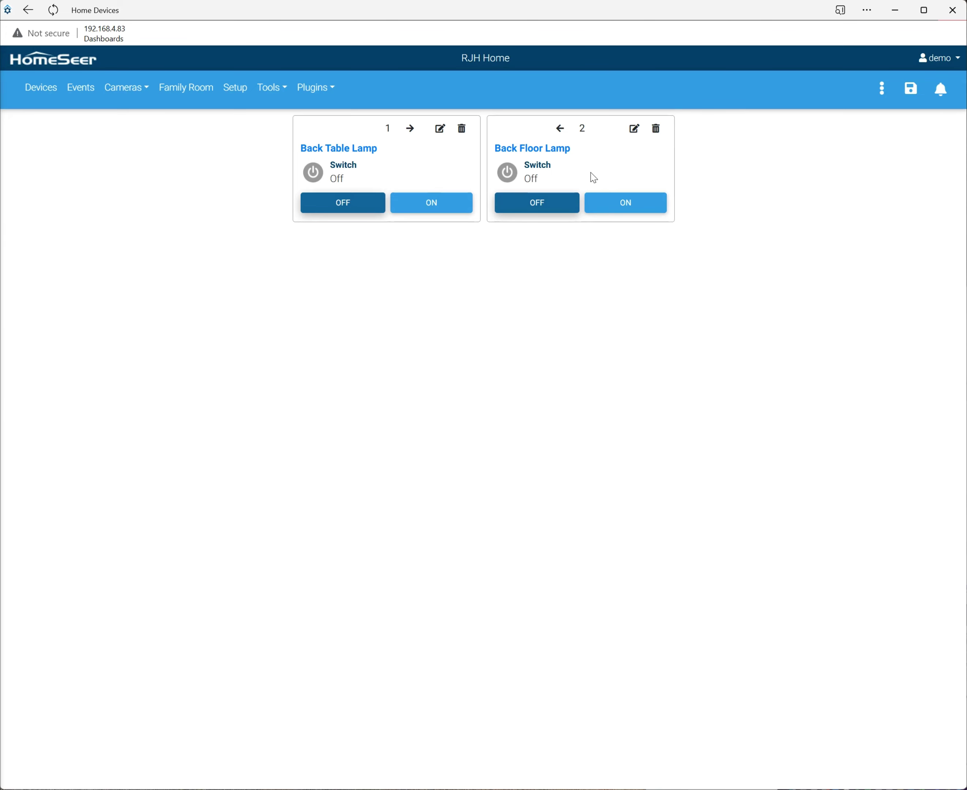
click(911, 88)
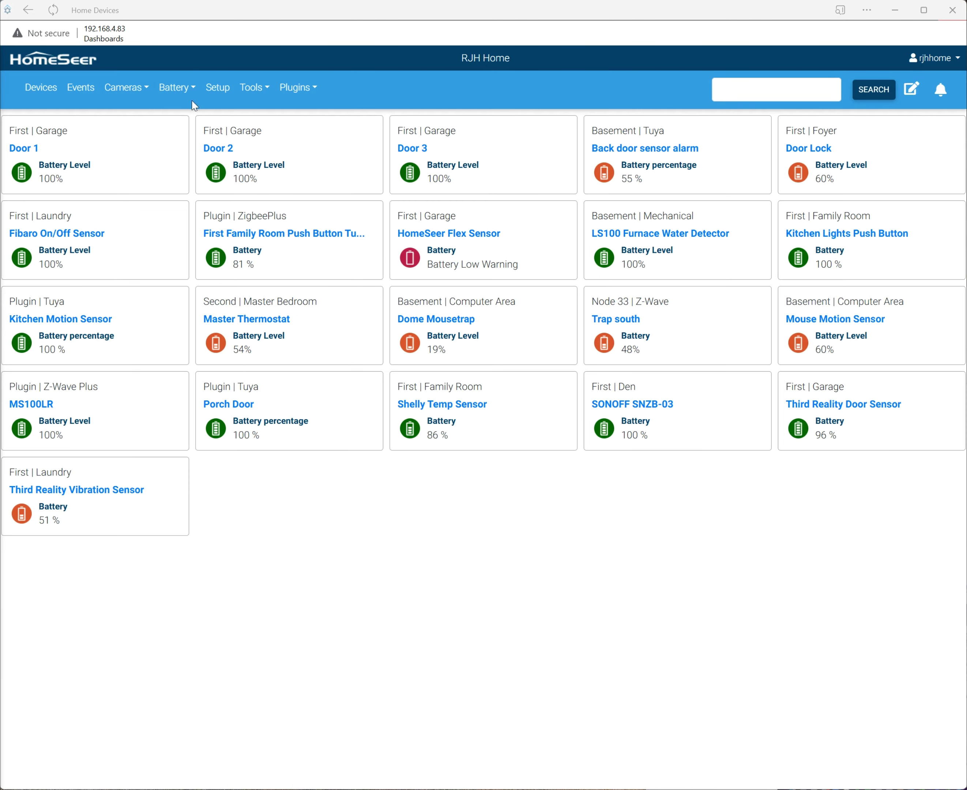
Step: View the Cameras dashboard and examine the Add to Dashboard options for the TrapCam camera without saving
click(187, 91)
click(174, 146)
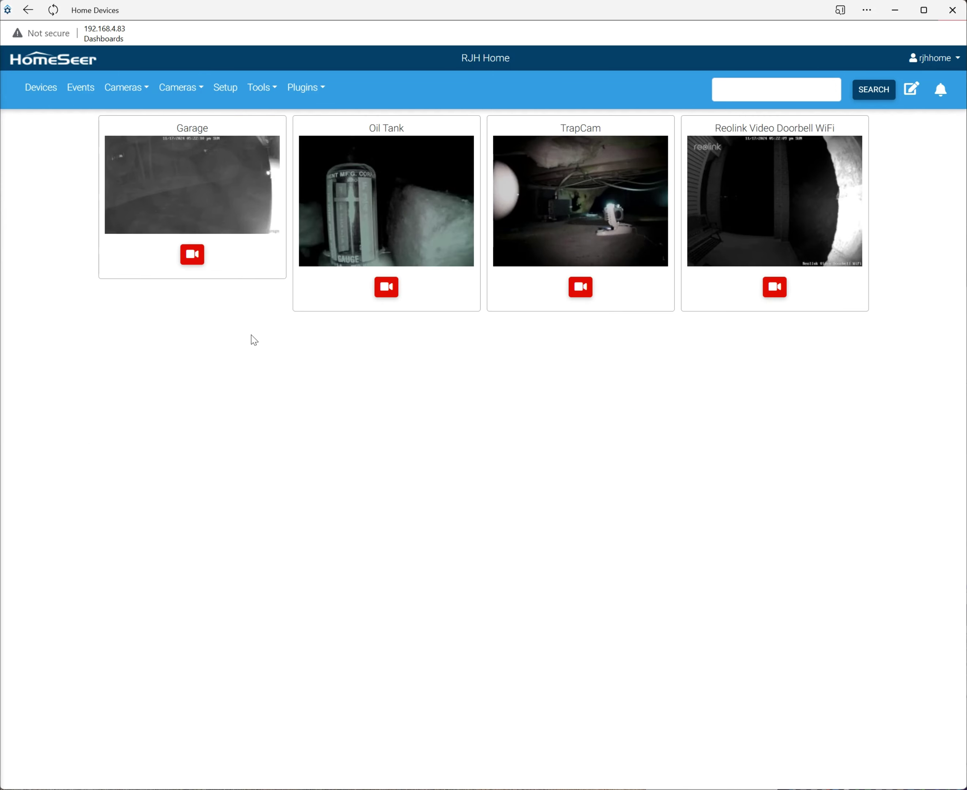
click(142, 91)
click(131, 126)
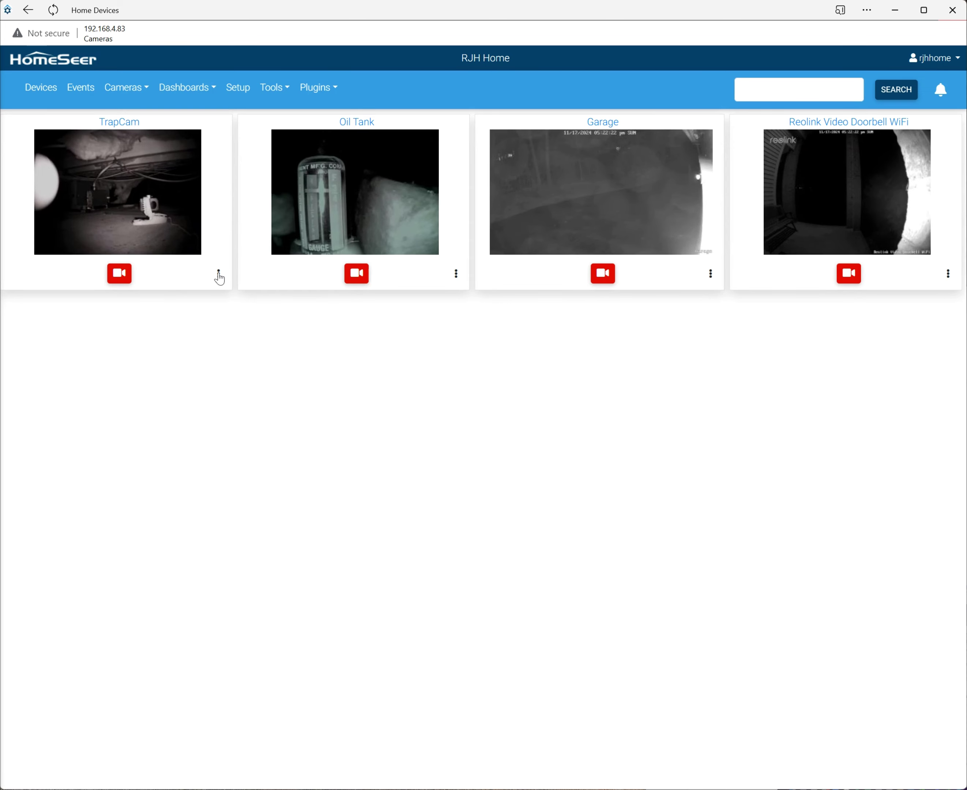
click(218, 274)
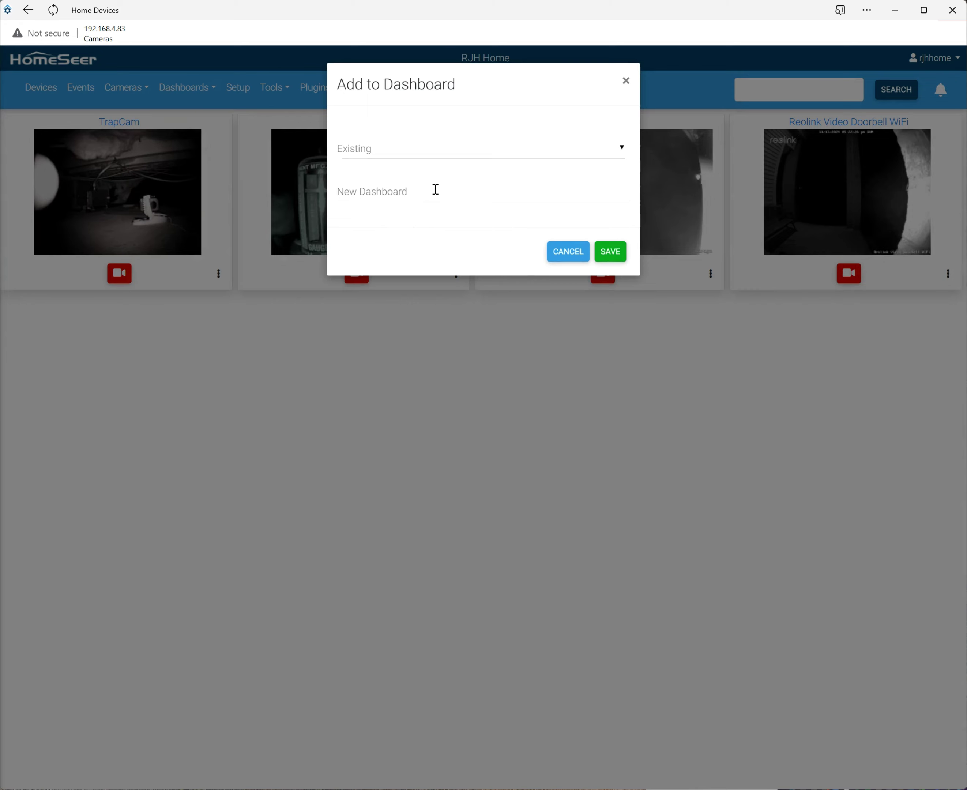
click(566, 253)
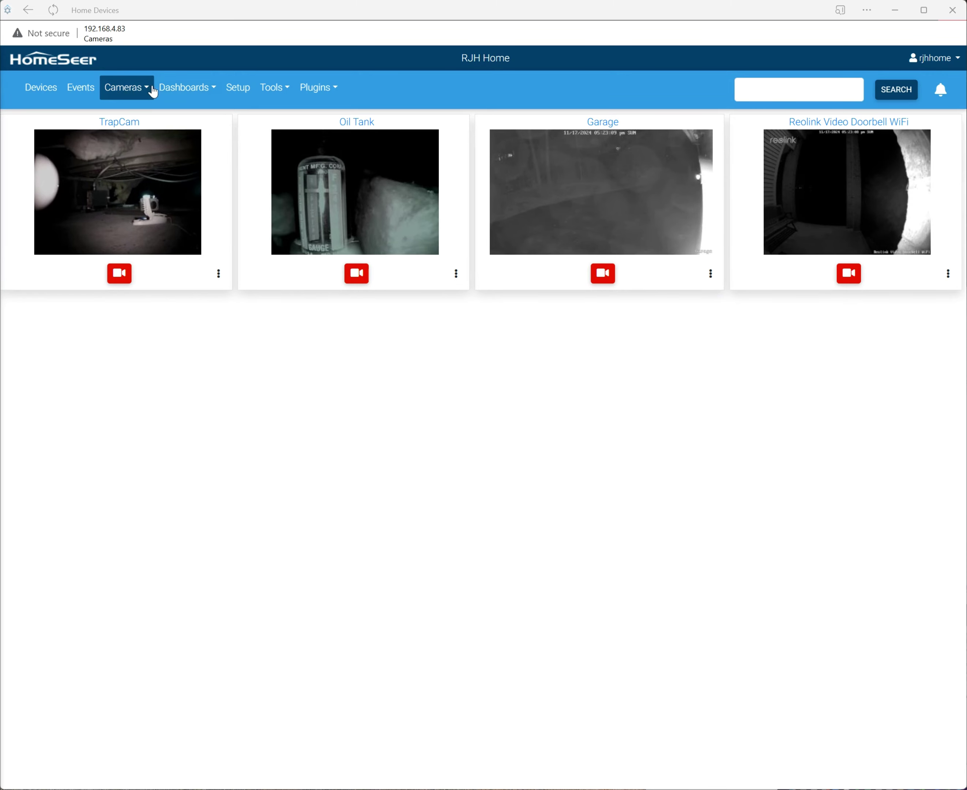
Step: View the Battery dashboard, and display all devices as a list with bulk selection enabled
click(166, 92)
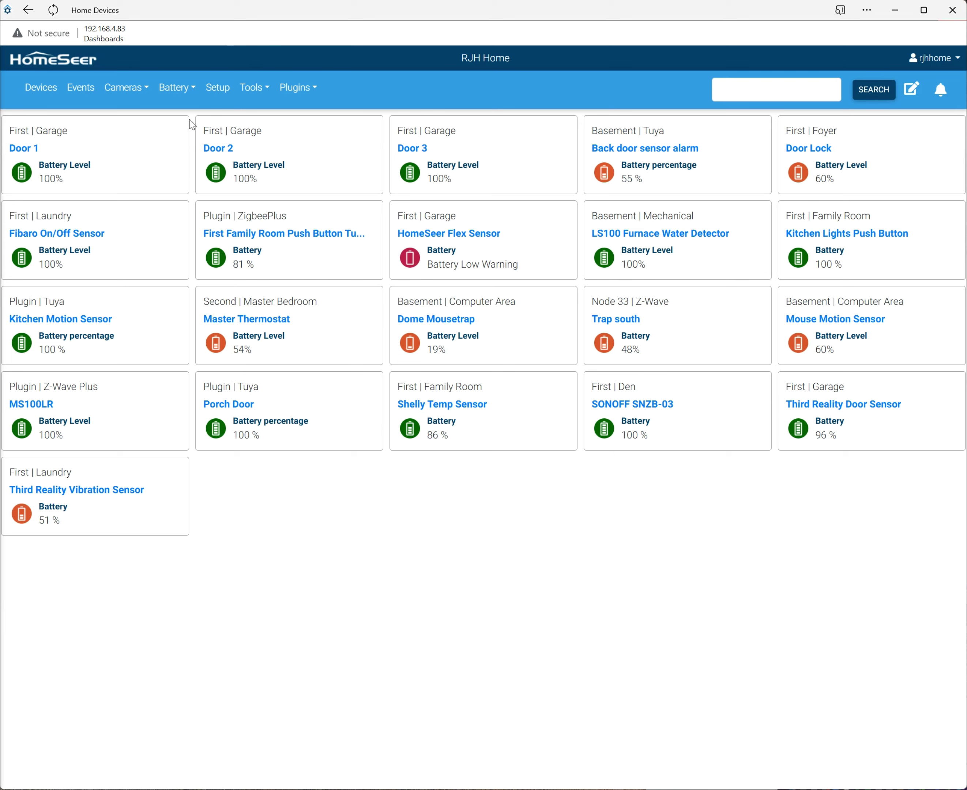
click(45, 92)
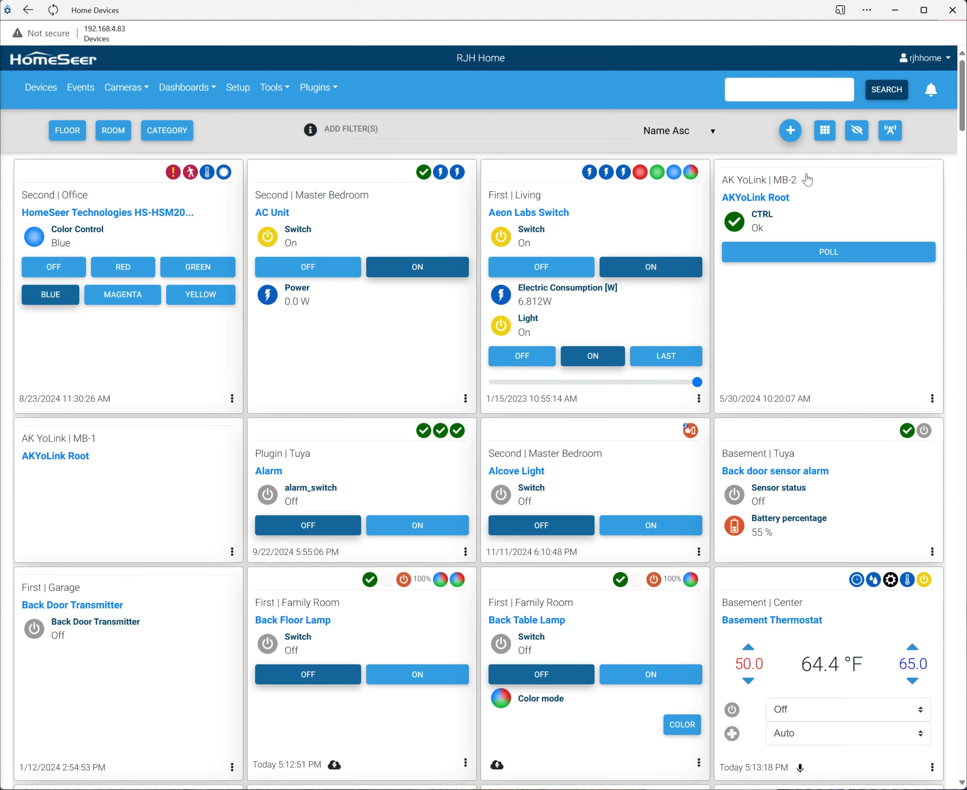
click(826, 132)
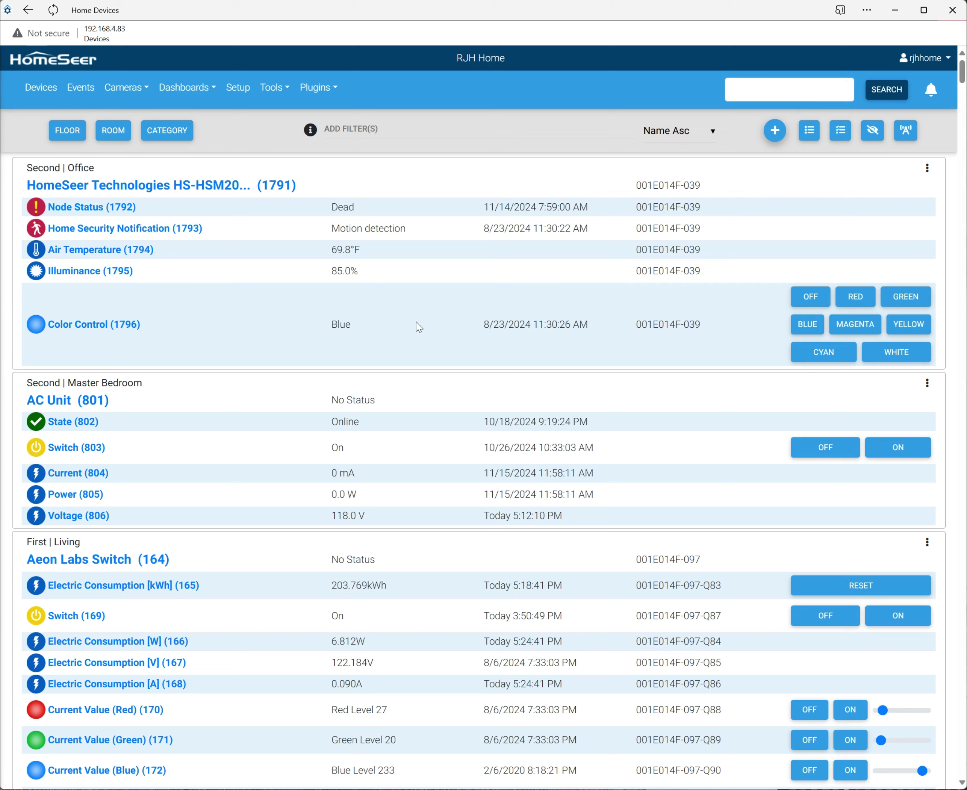
click(840, 132)
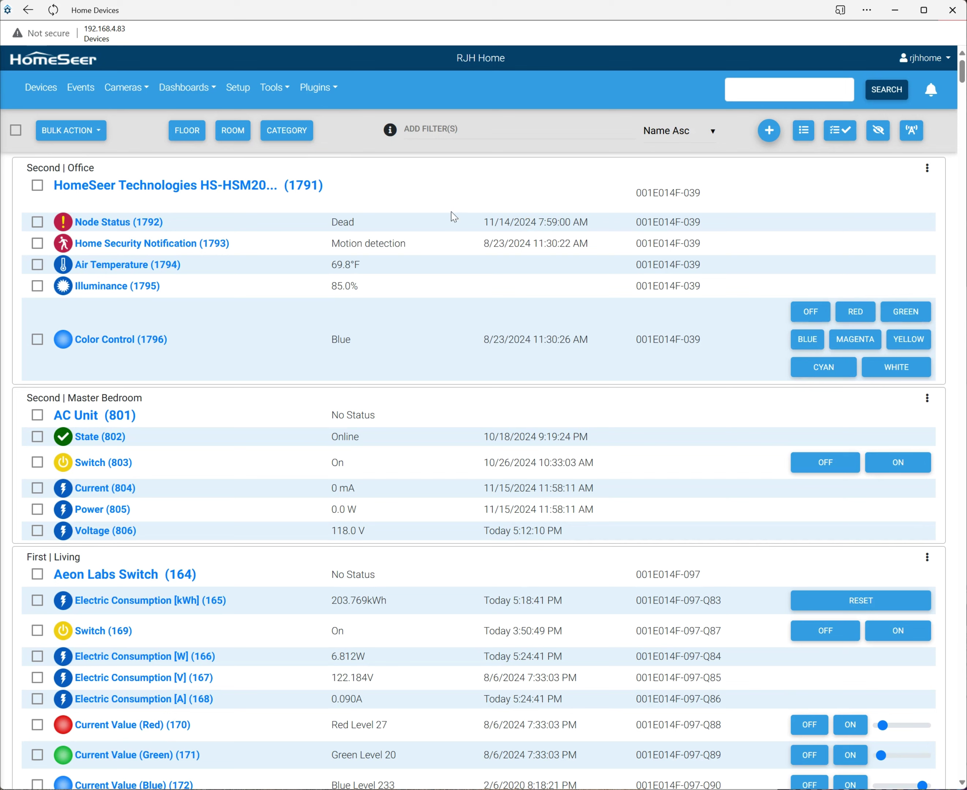
Step: Filter the device list by "battery" and select all matching devices
click(465, 128)
text(battery)
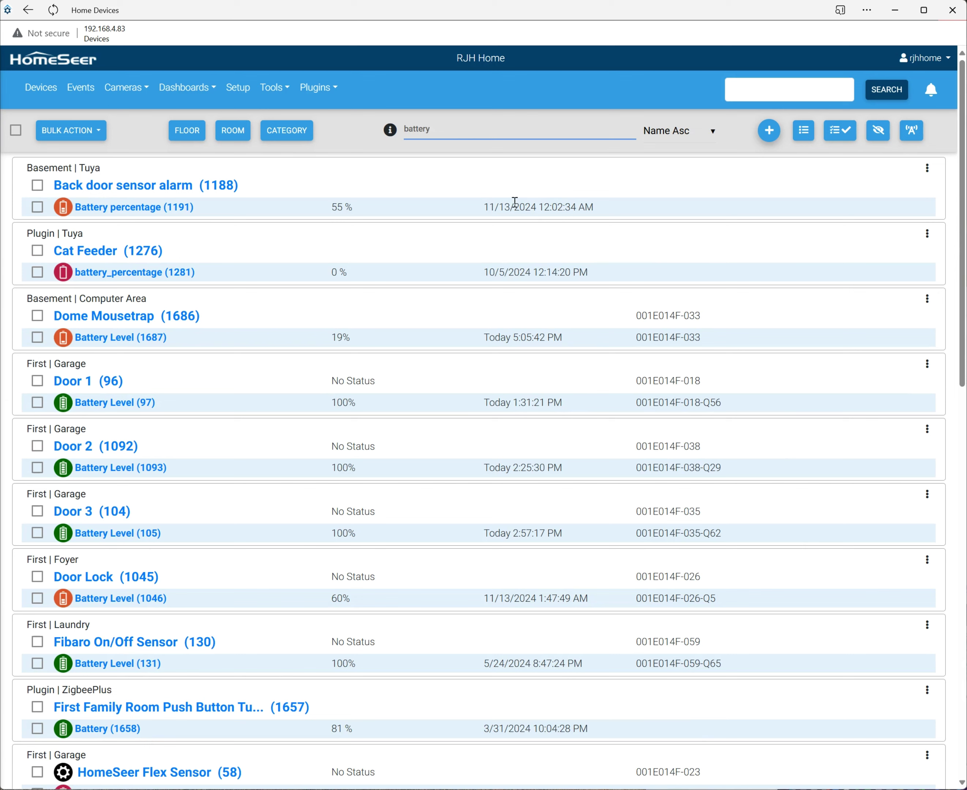
click(279, 198)
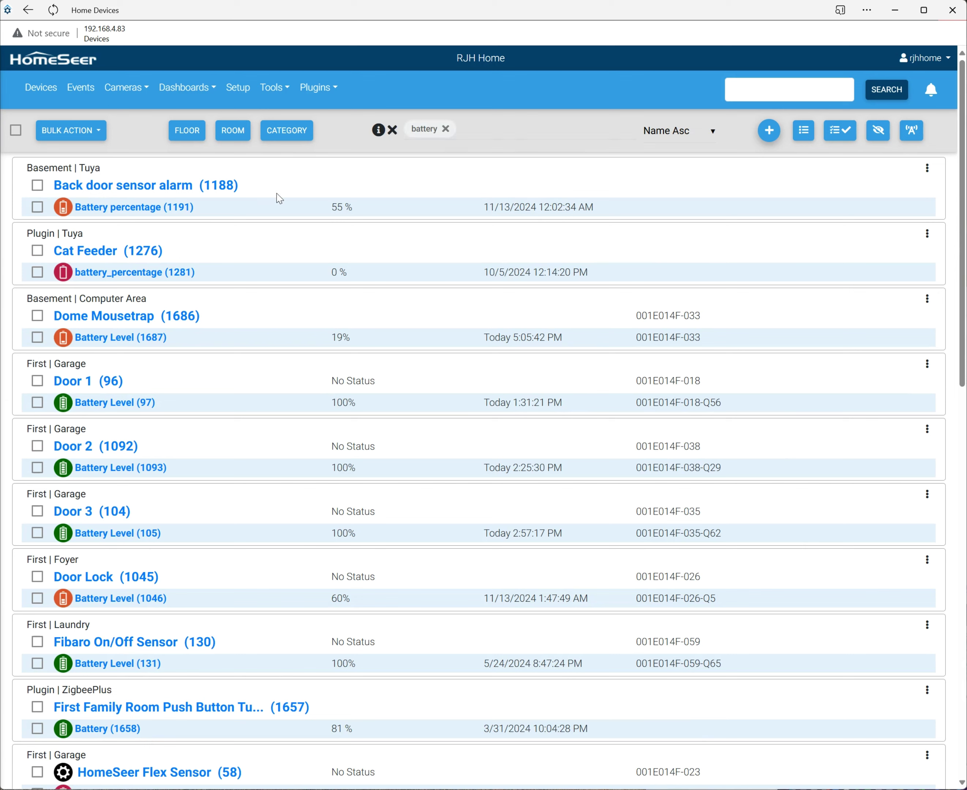
click(16, 134)
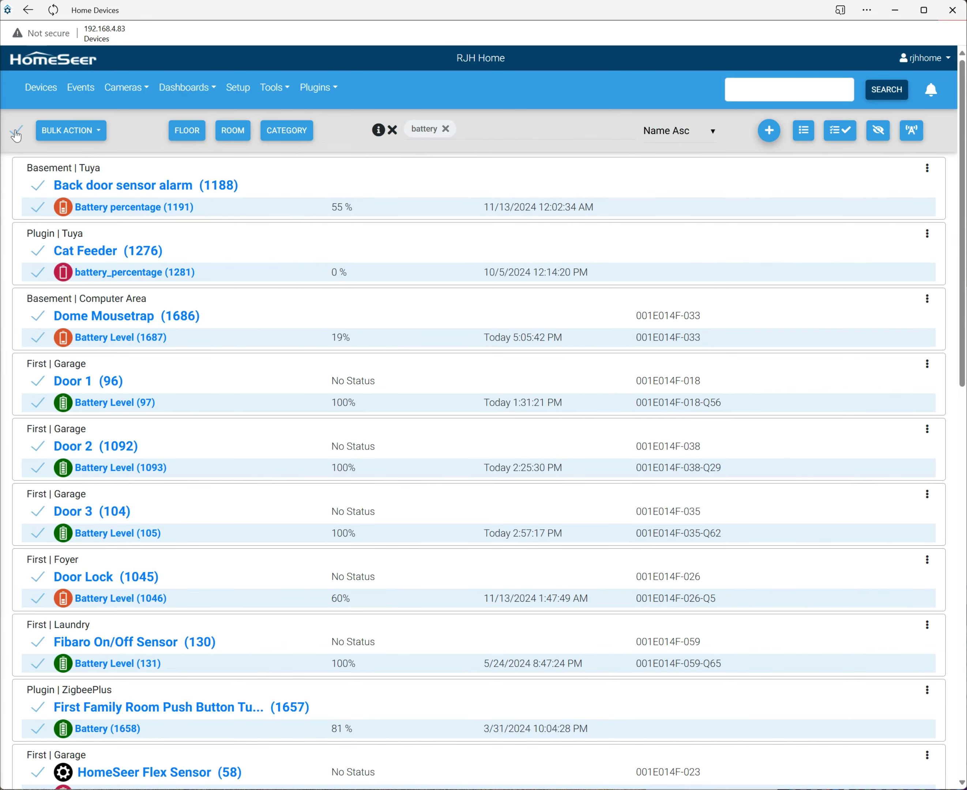
Step: Bulk-add the selected battery devices to a new dashboard named "Battery Devices", with Feature Bar disabled in the default card settings
click(84, 132)
click(116, 329)
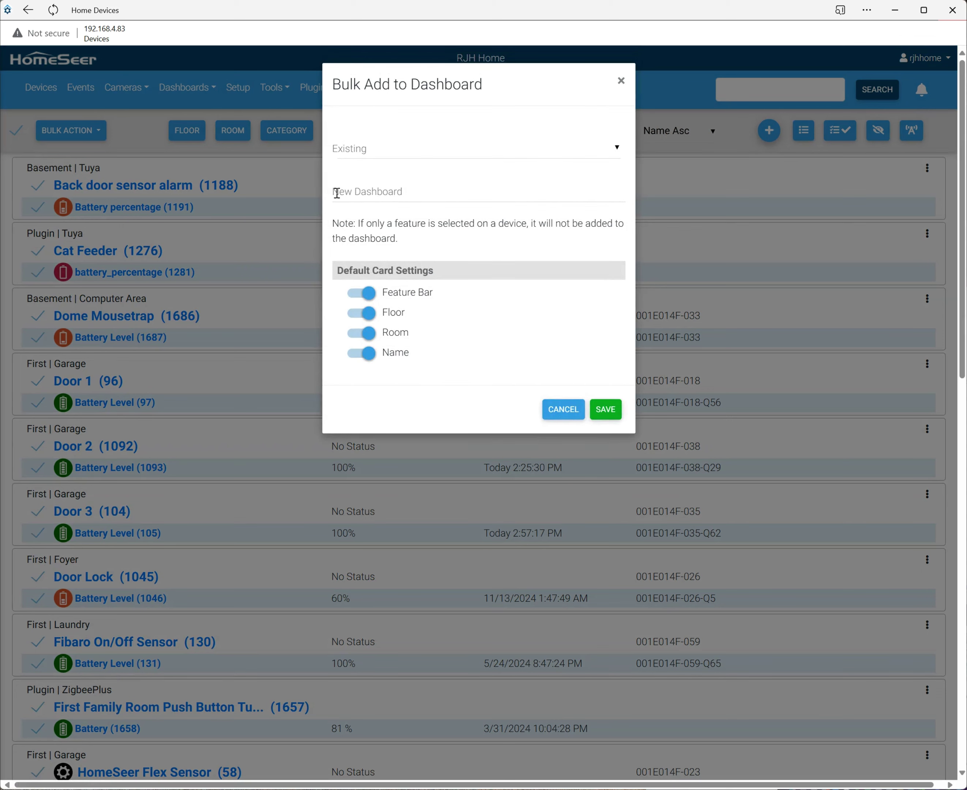
click(409, 190)
text(Battery Devices)
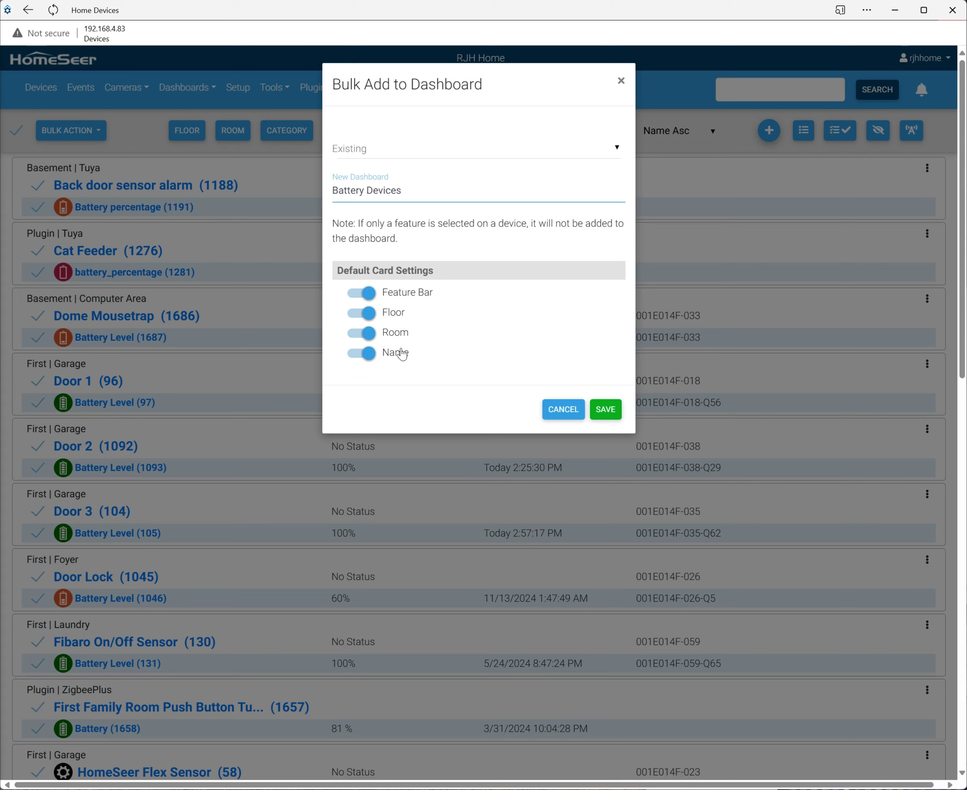
click(360, 297)
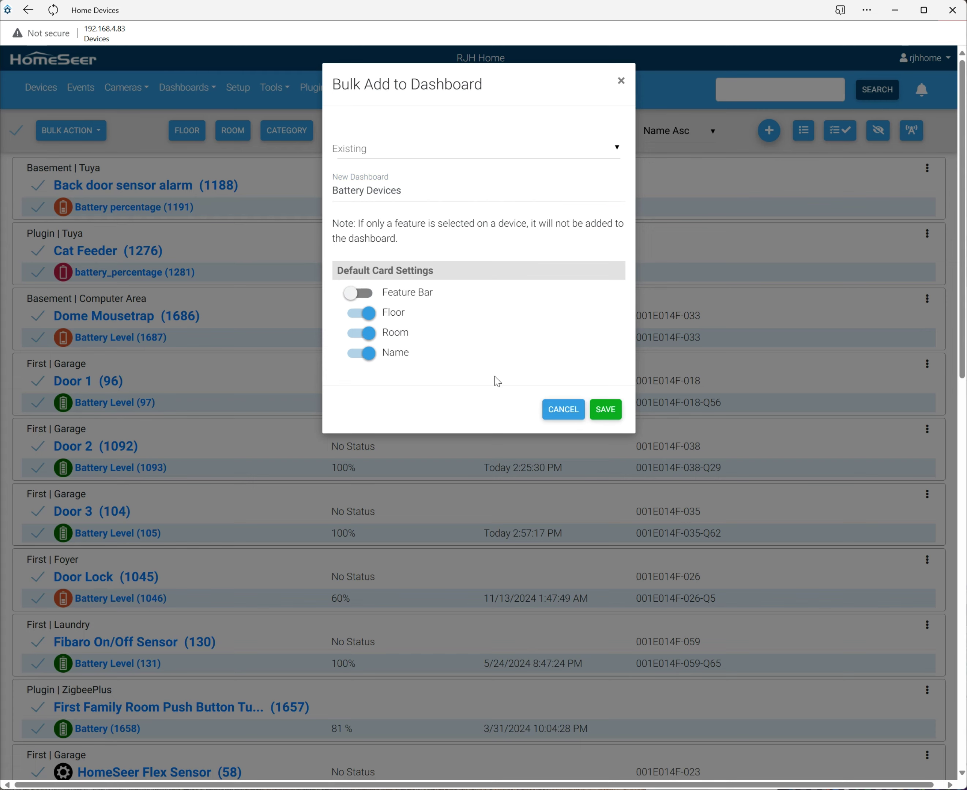
click(604, 411)
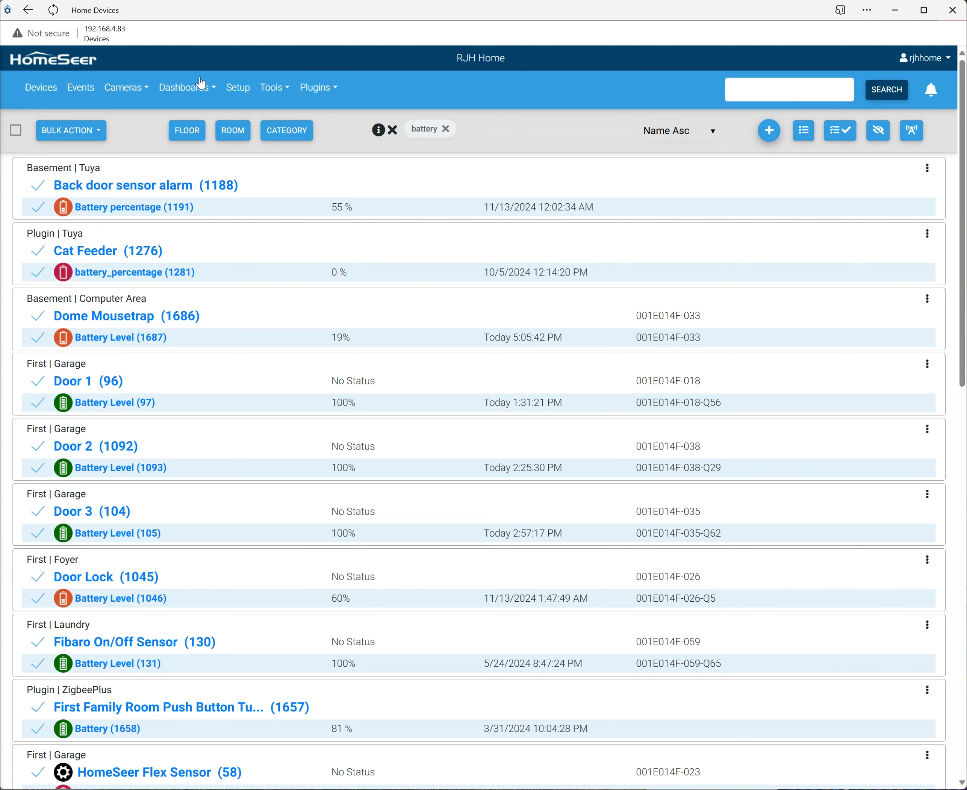
Step: On the Battery Devices dashboard, hide the floor, room, Pest Control Notification and General Purpose on the Dome Mousetrap card, and save the card
click(201, 87)
click(199, 147)
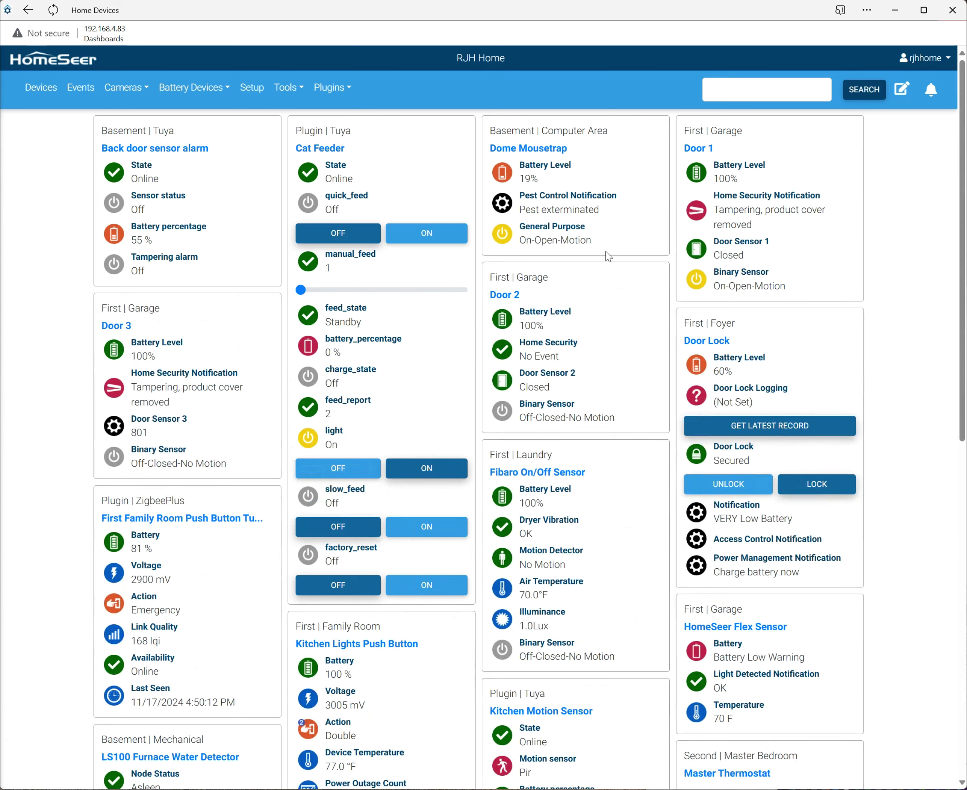
click(903, 90)
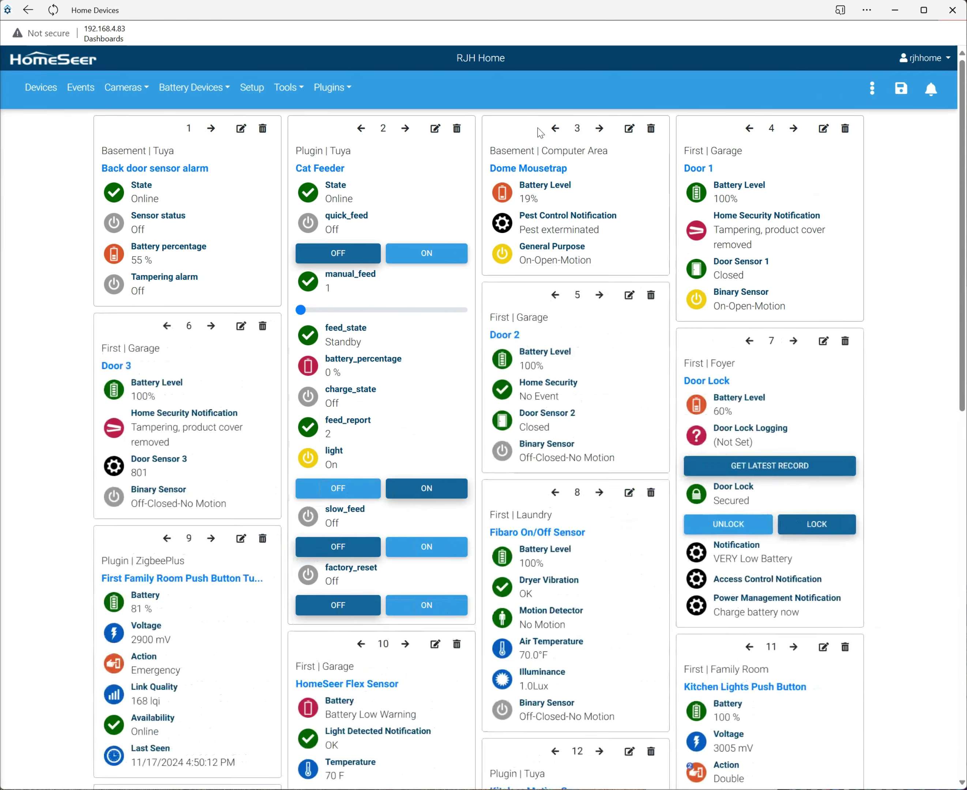
click(629, 129)
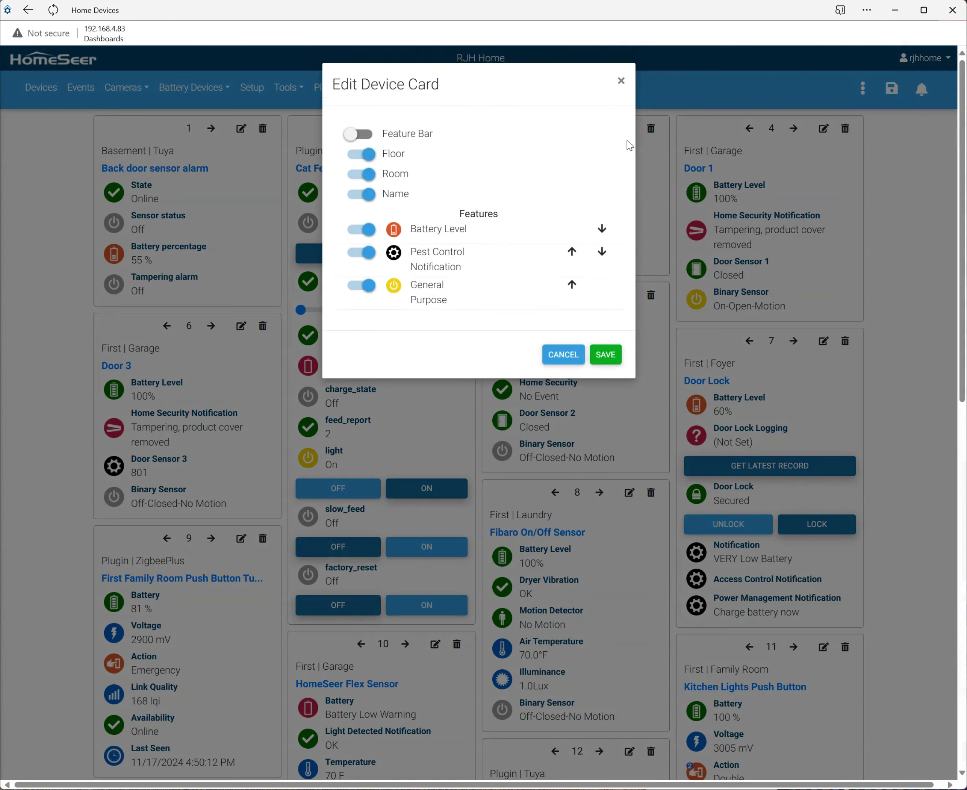
click(358, 153)
click(359, 174)
click(358, 251)
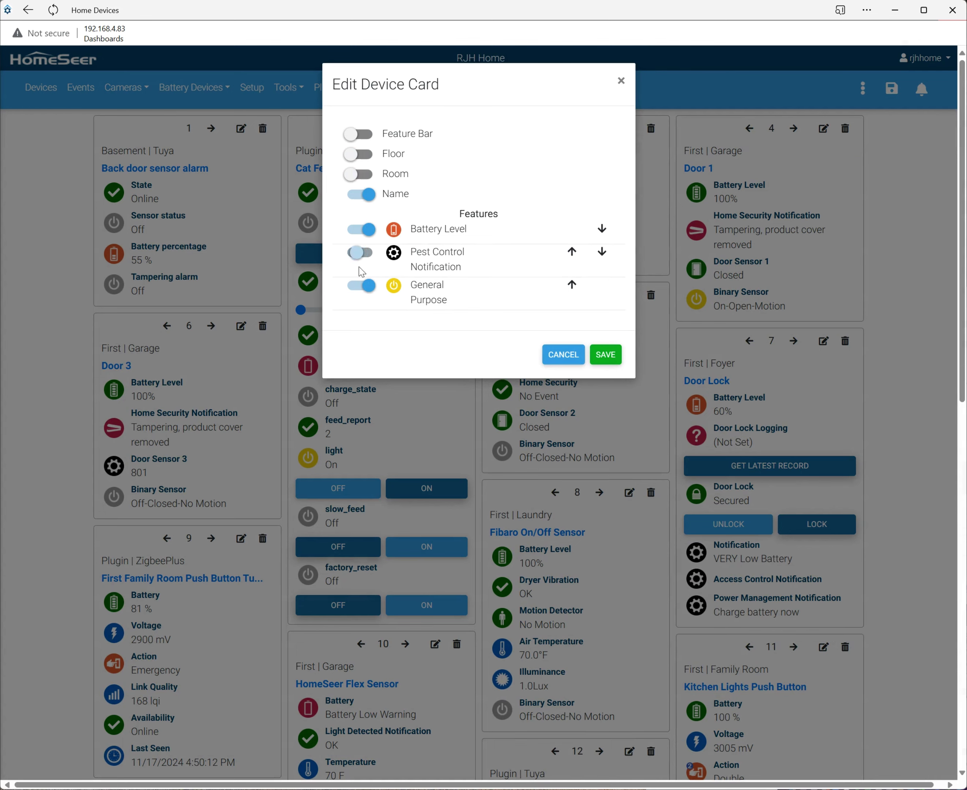
click(359, 286)
click(602, 355)
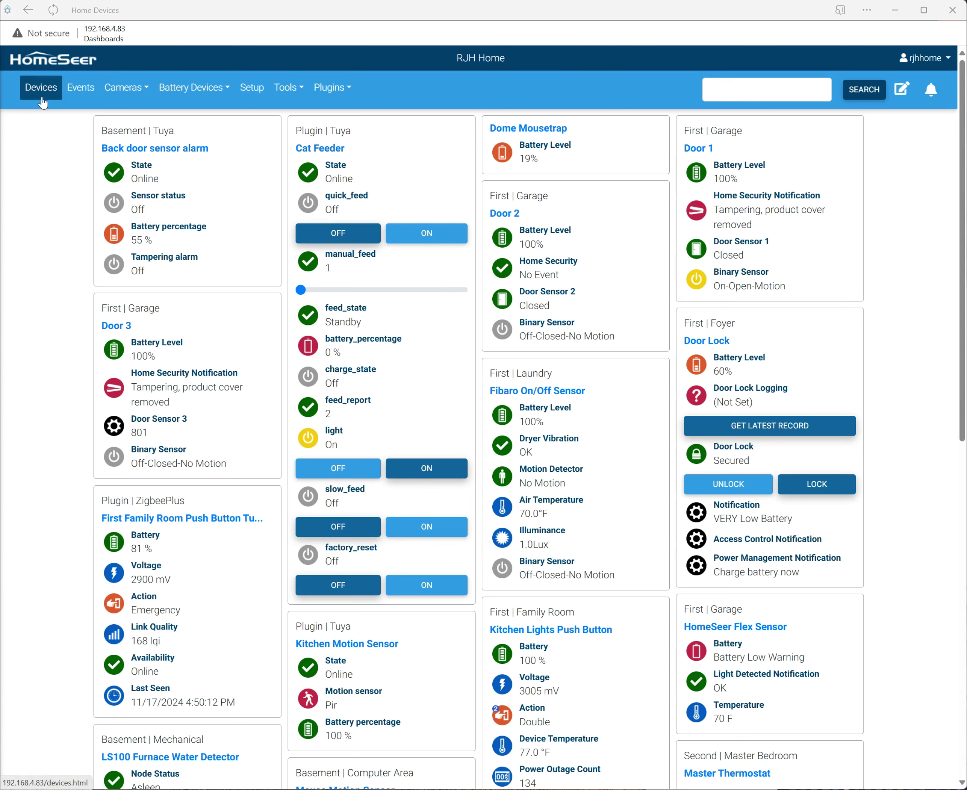
Step: Enable "Show Dashboards Menu First on Navigation Bar" in the custom setup settings and save
click(253, 98)
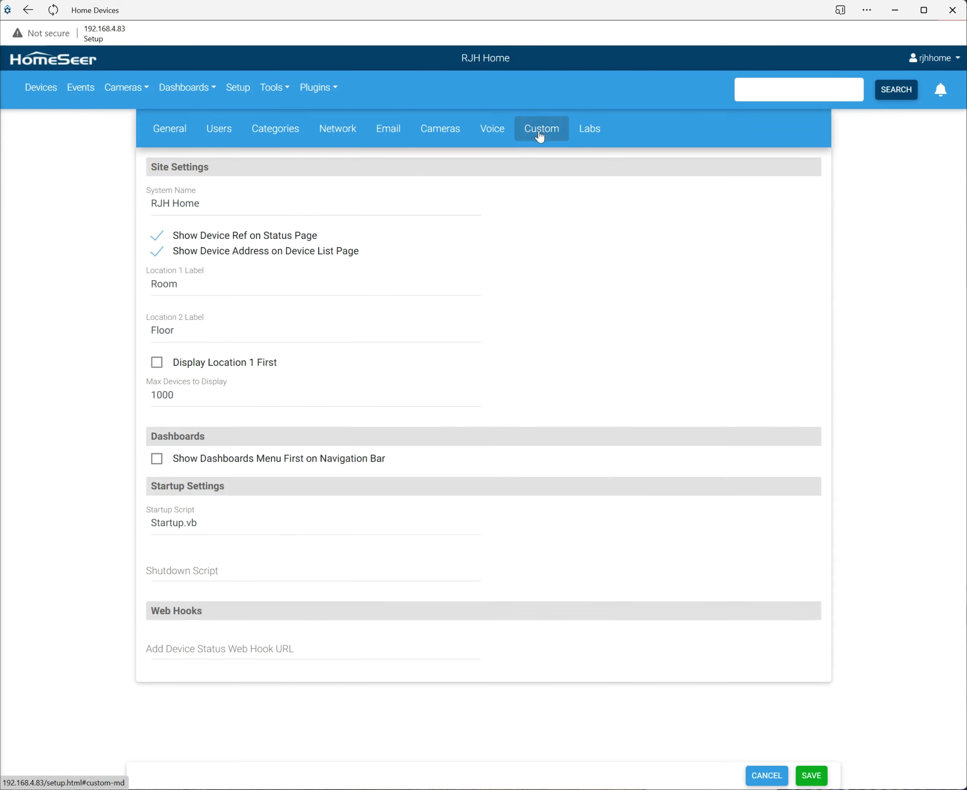
click(159, 461)
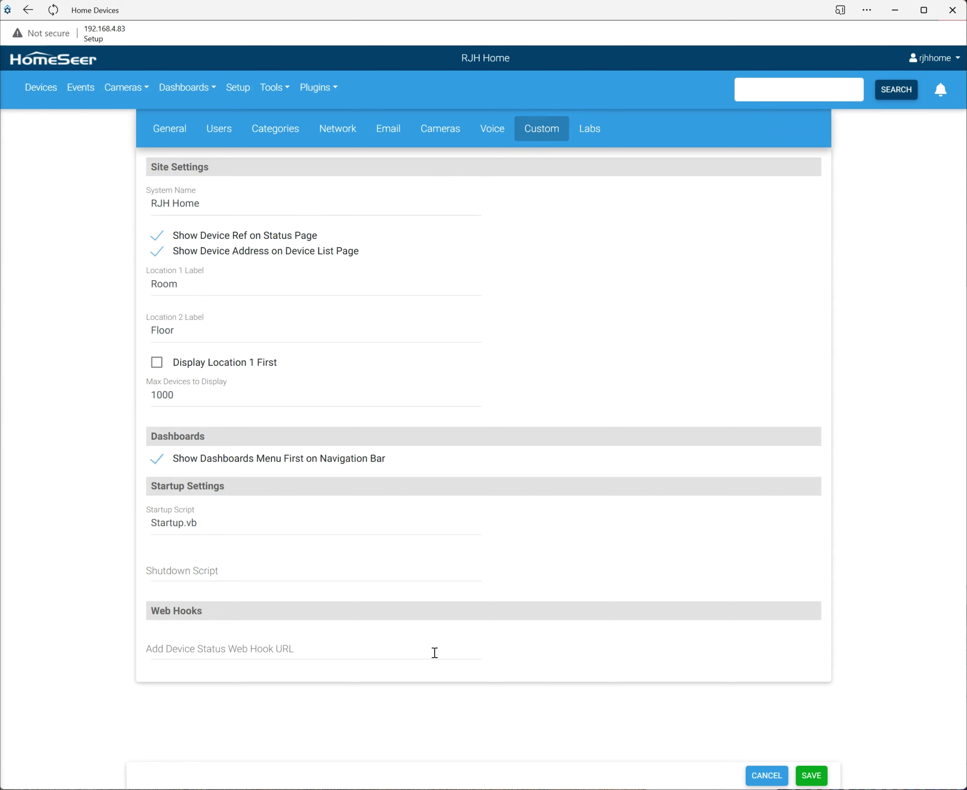
click(816, 783)
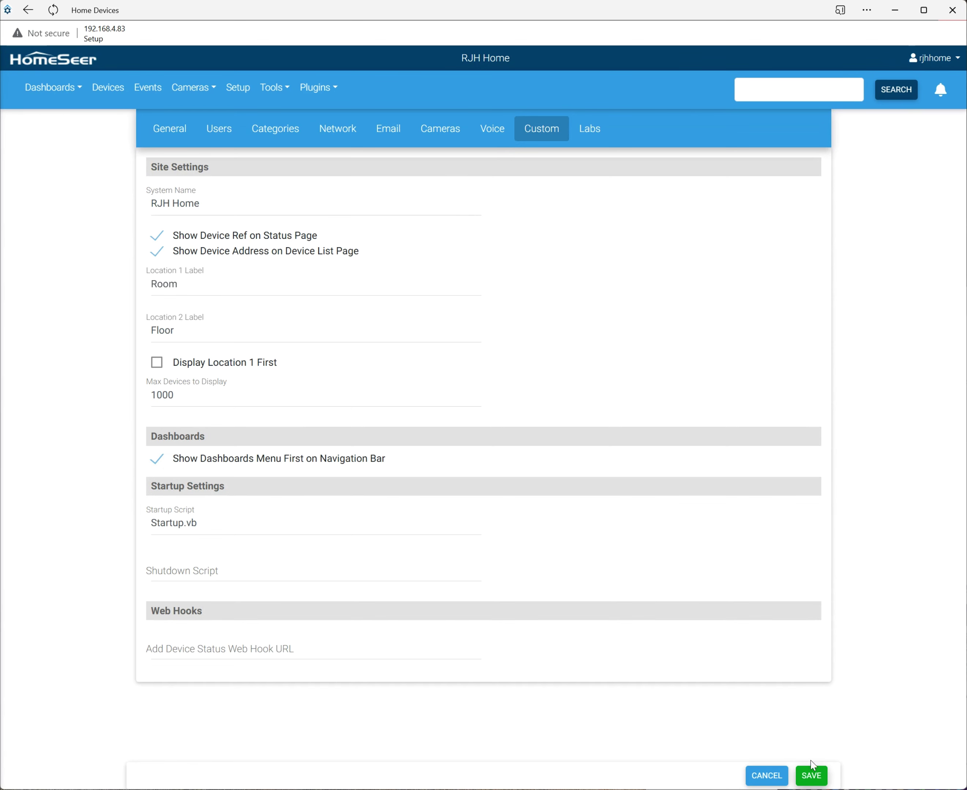
Step: View the Family Room, HVAC, Oil and Power dashboards one after another
click(61, 95)
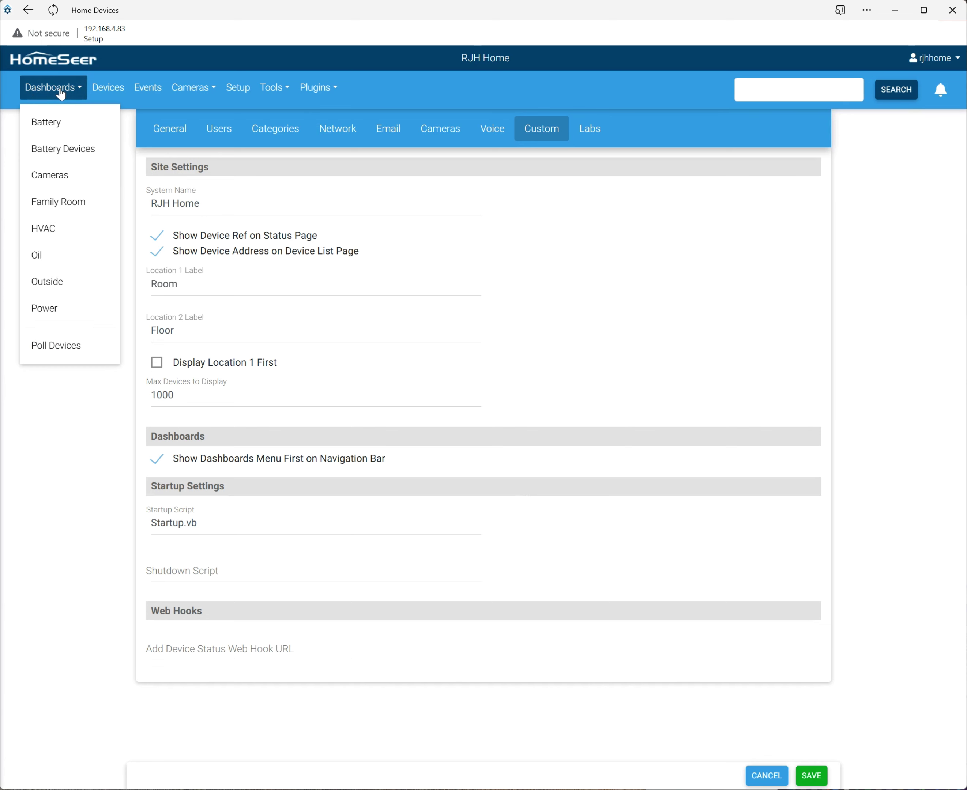
click(50, 123)
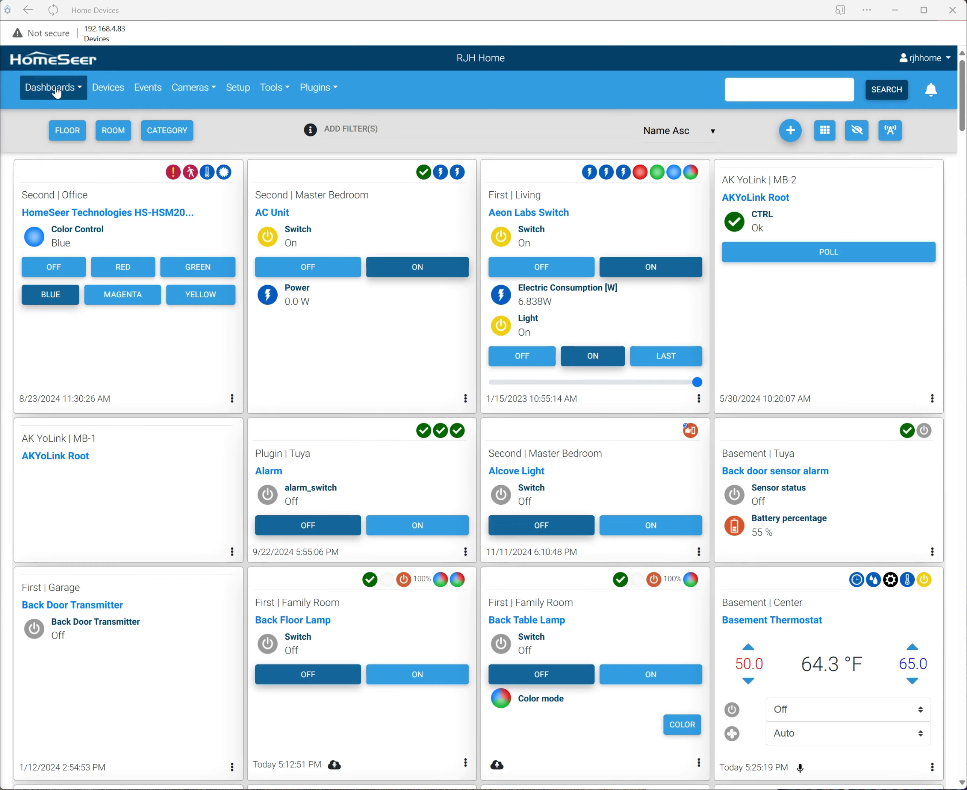
click(57, 92)
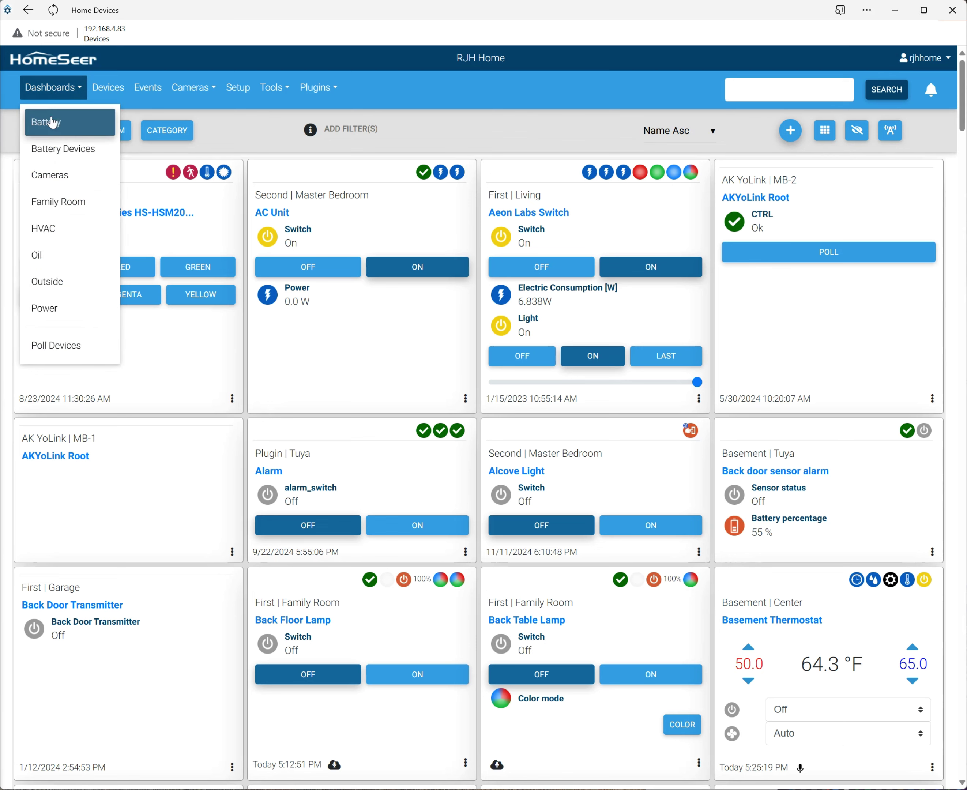
click(62, 207)
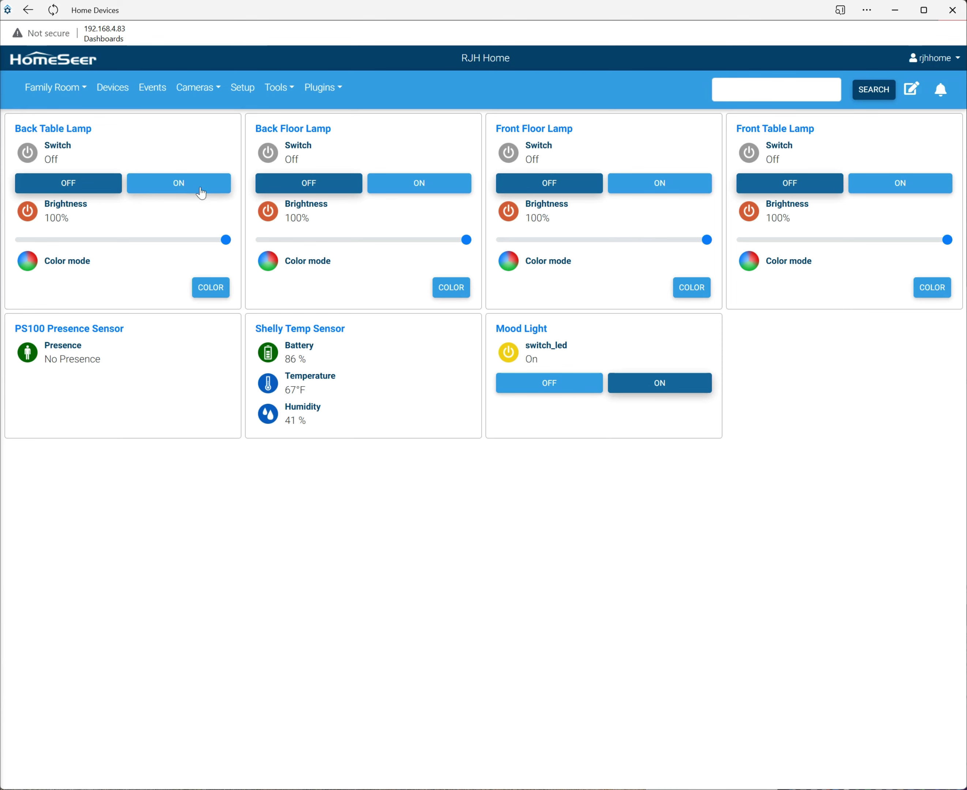
click(53, 88)
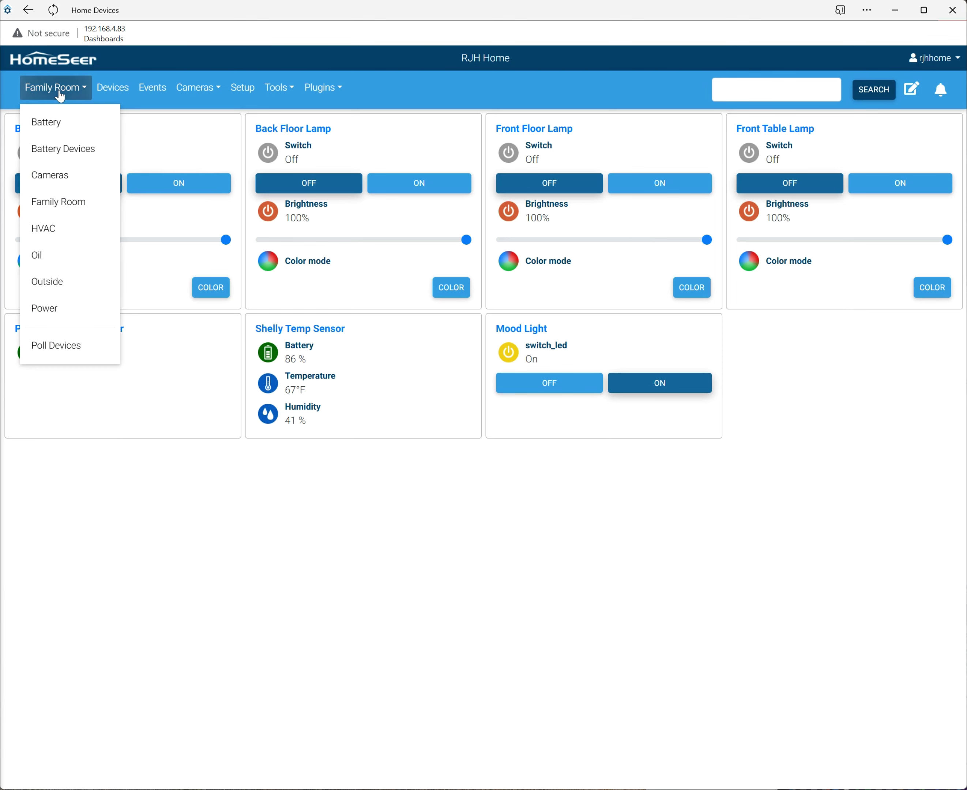
click(72, 226)
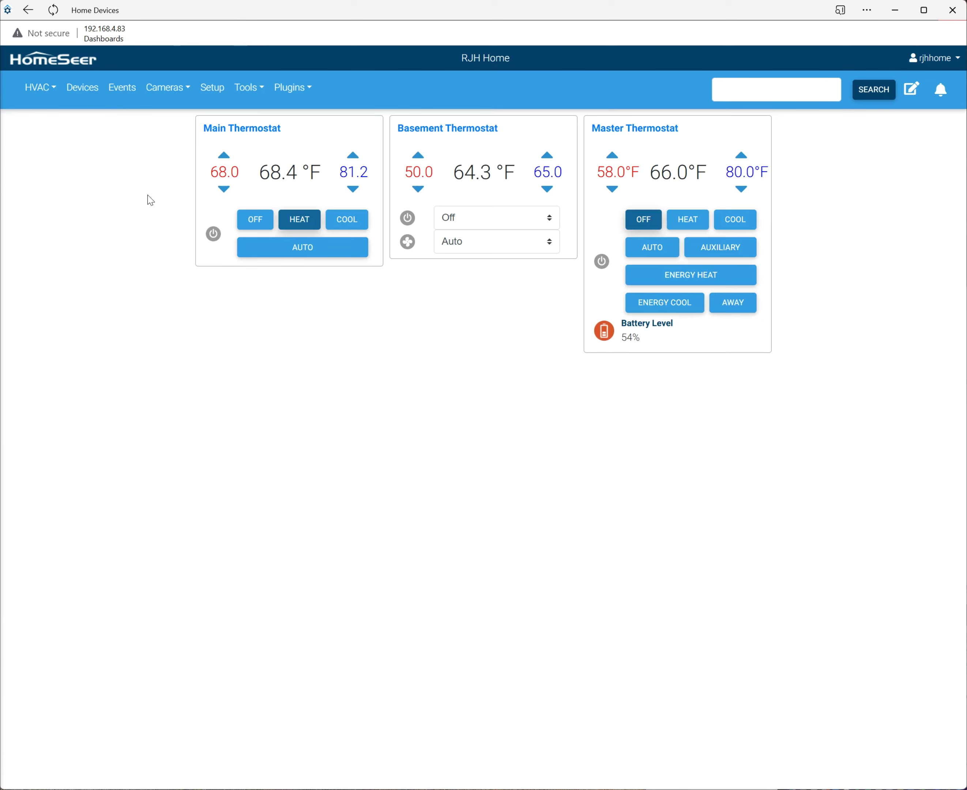
click(49, 89)
click(60, 252)
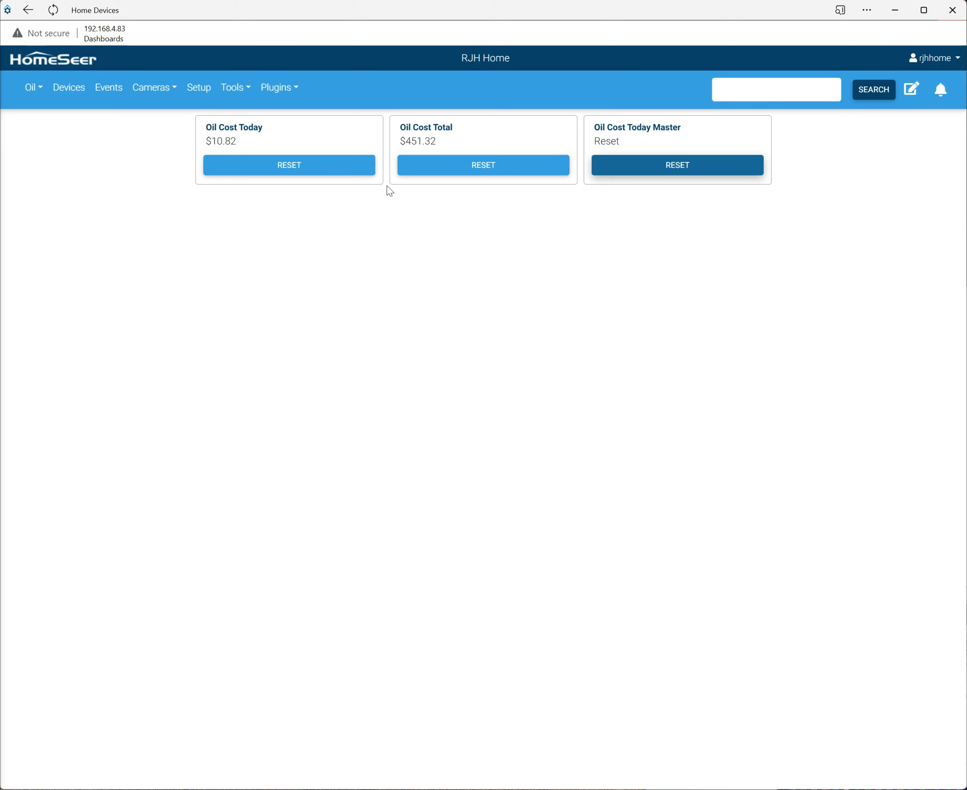
click(31, 87)
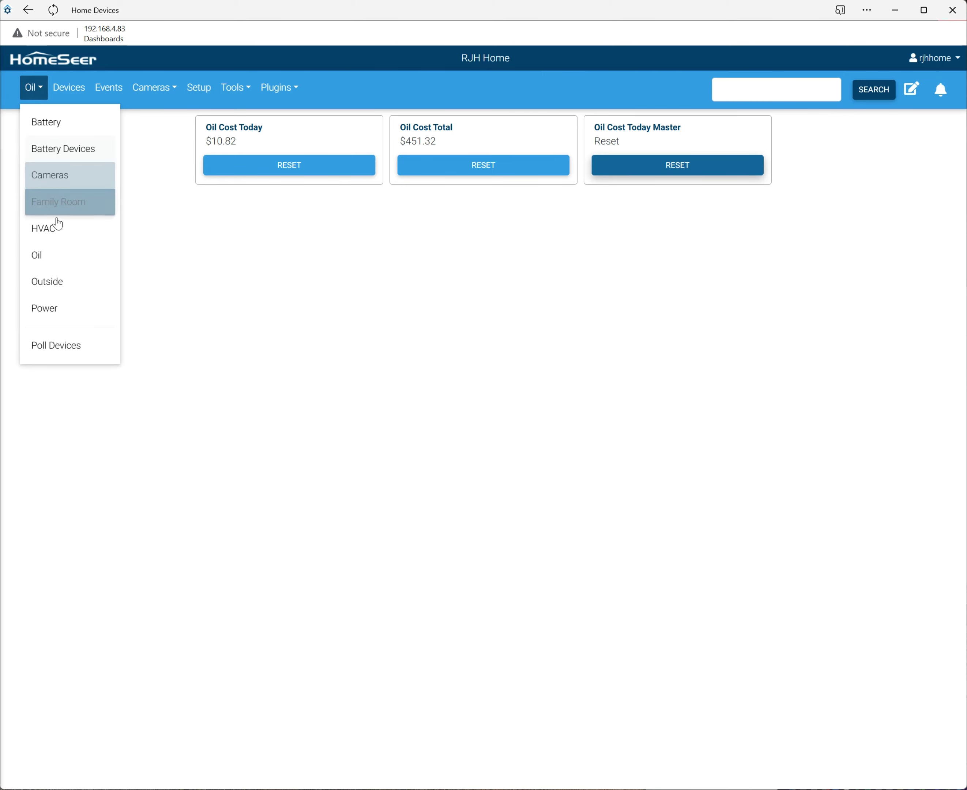
click(45, 308)
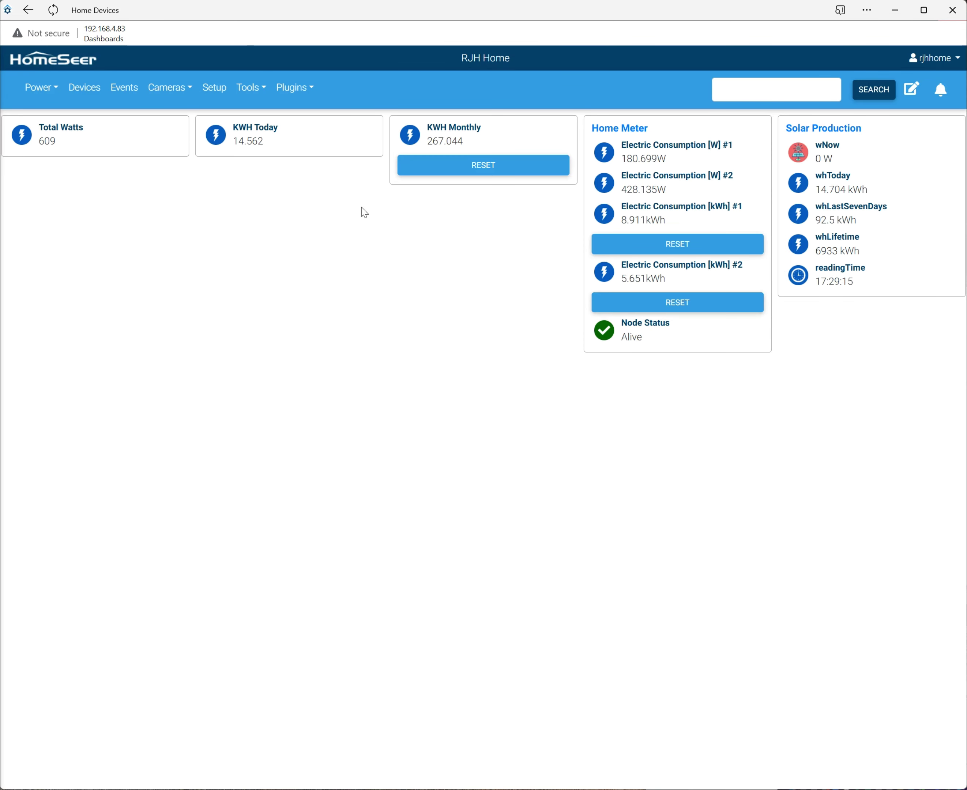